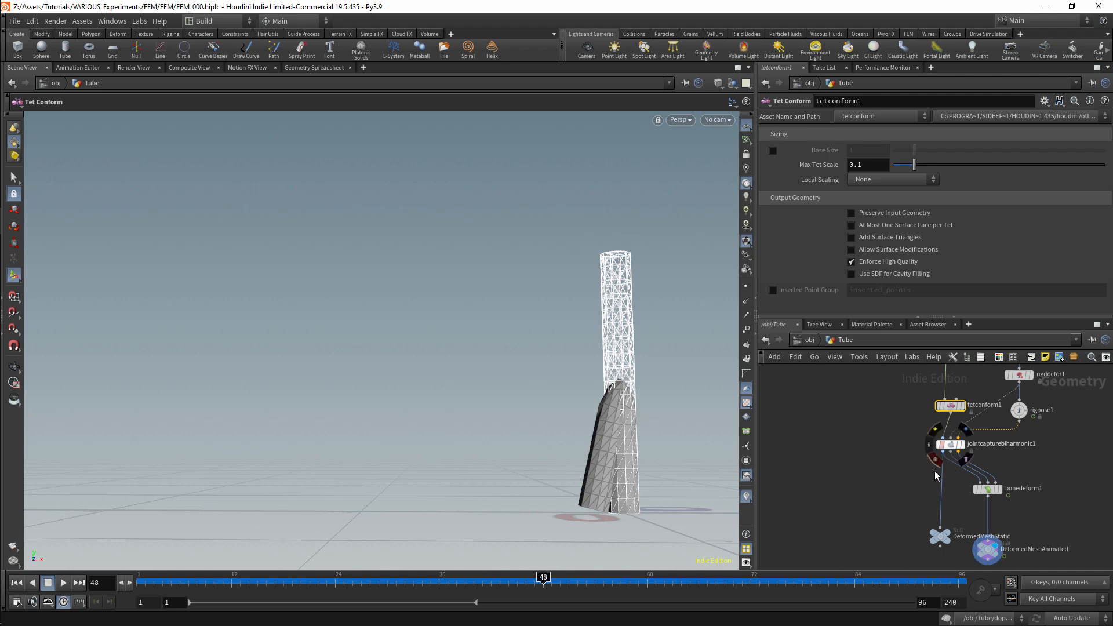
Step: Inspect the joint capture setup and scrub the existing FEM solid simulation inside the DOP network to frame 92
mouse_move(932, 401)
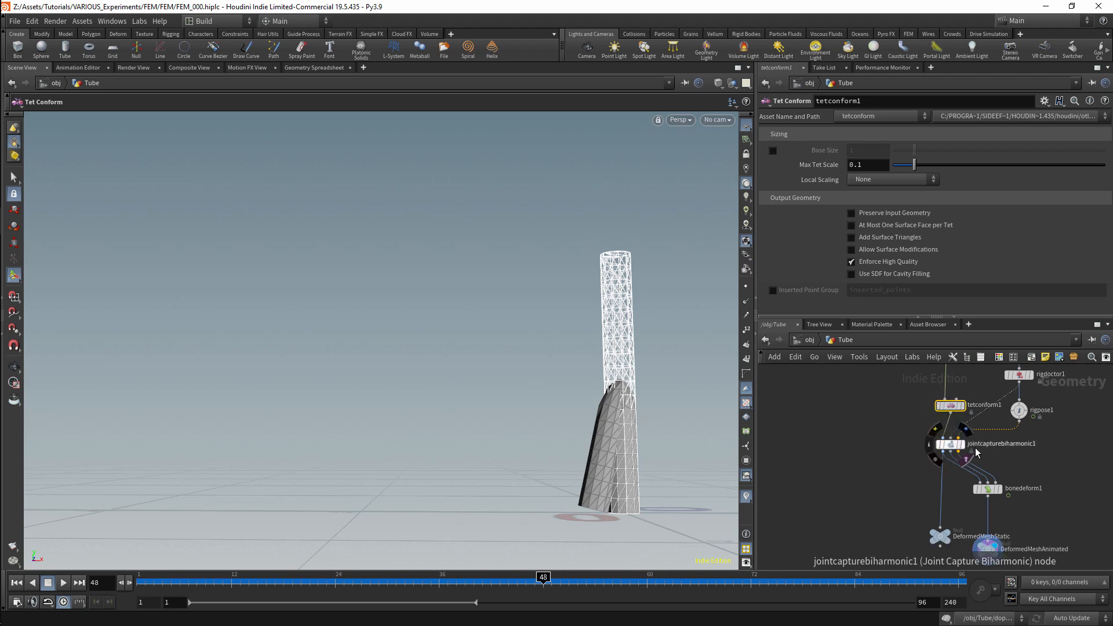
left_click(950, 444)
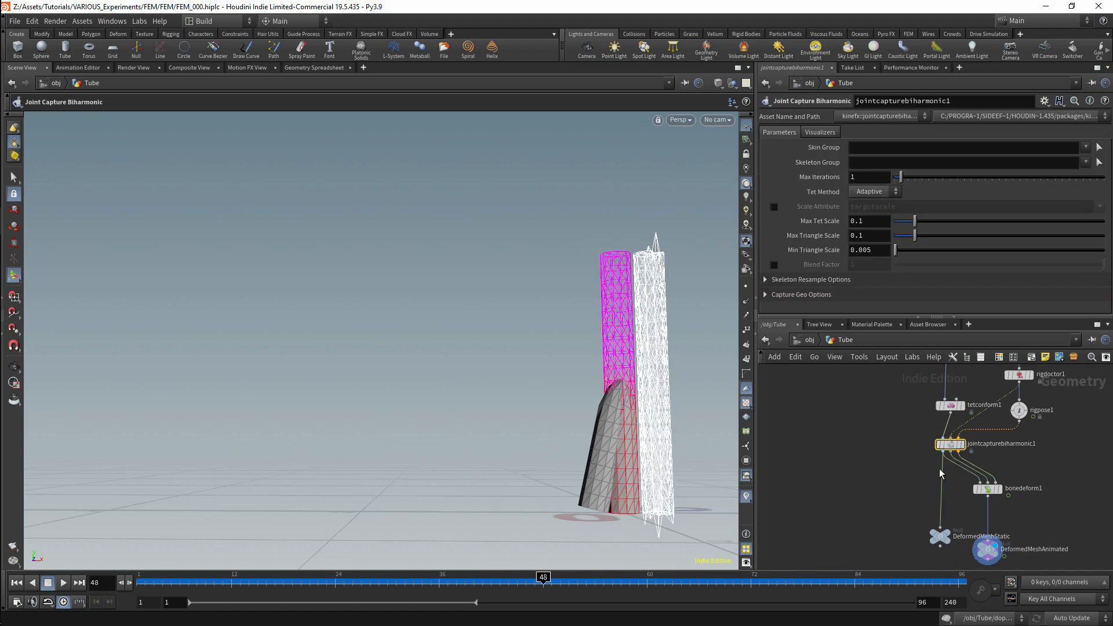
middle_click_drag(926, 489, 957, 374)
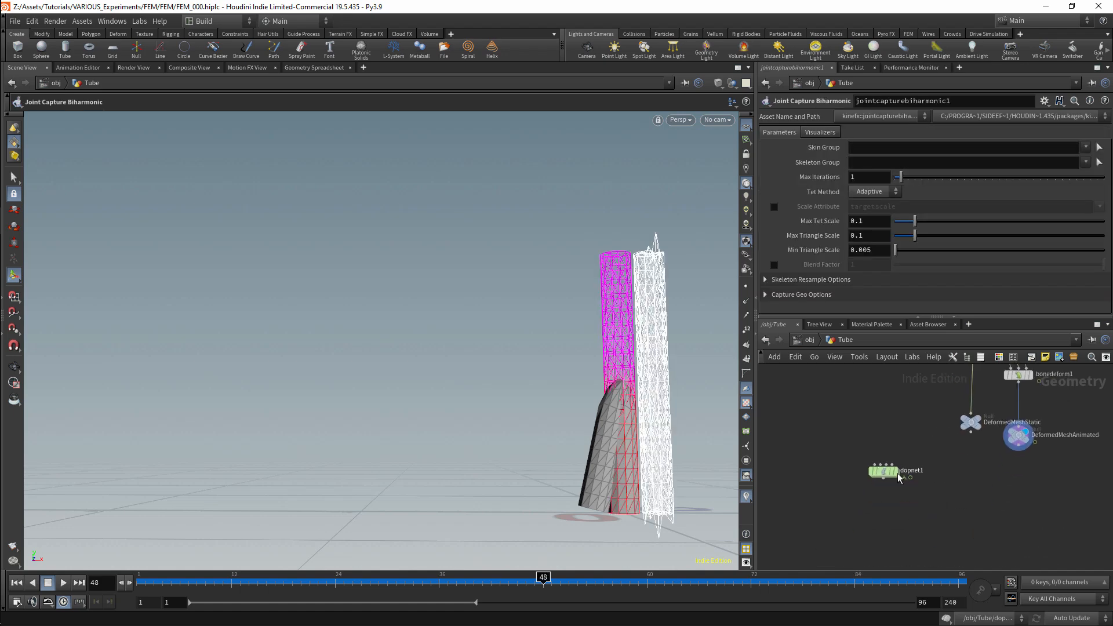
double_click(883, 472)
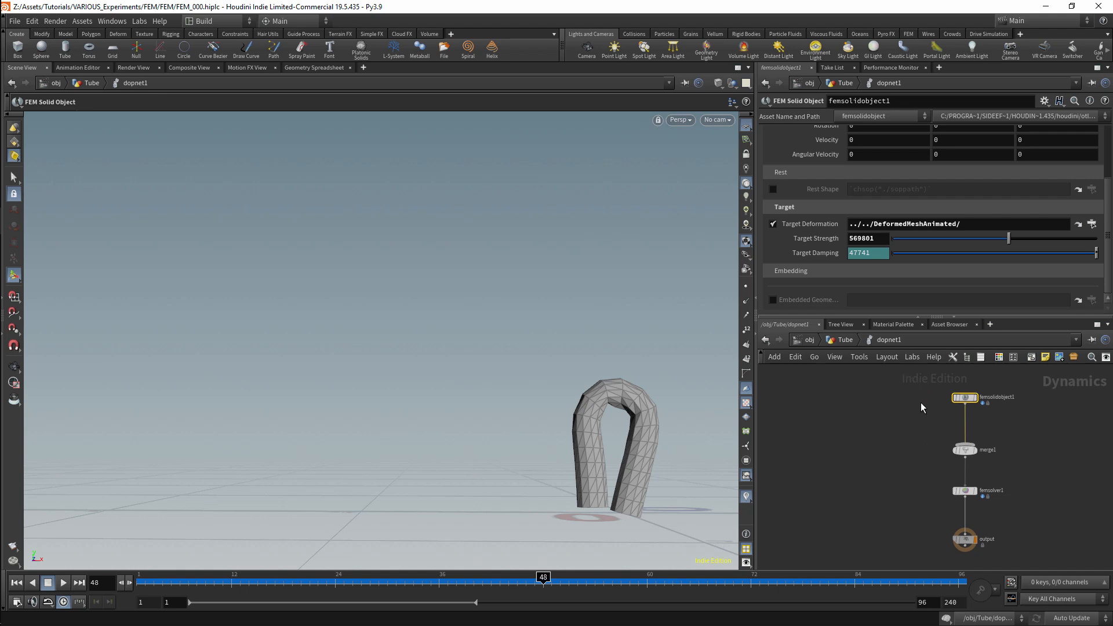
left_click_drag(525, 579, 923, 578)
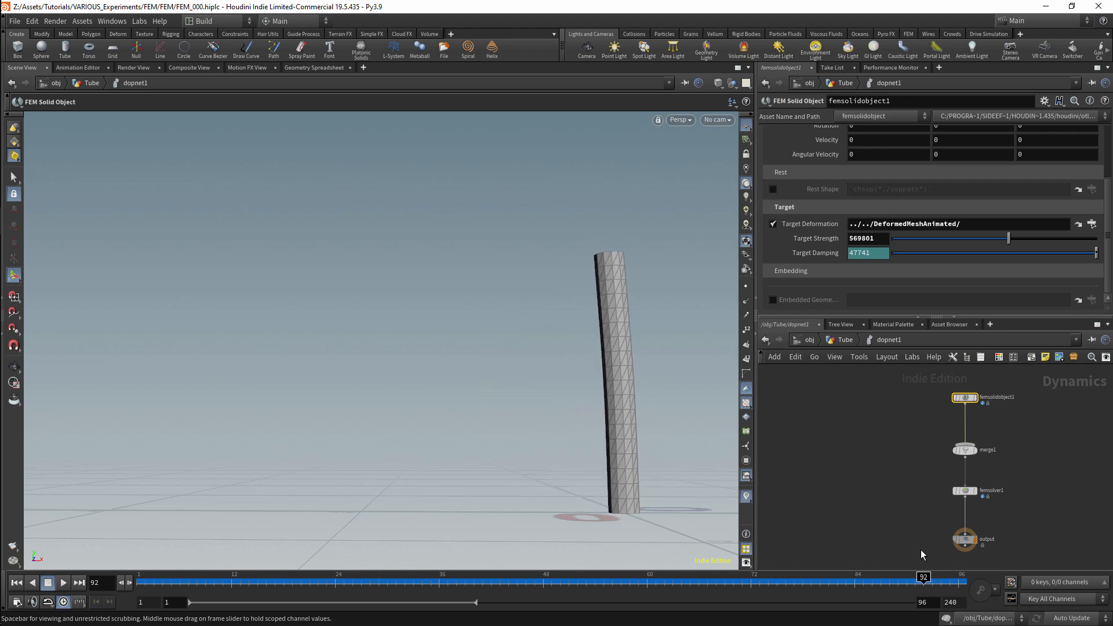
Step: Create a second, wider tube beside the original in the Tube network, with radius scale 0.356 and 24 rows
left_click(841, 340)
middle_click_drag(896, 430, 913, 478)
scroll(888, 432, "down", 2)
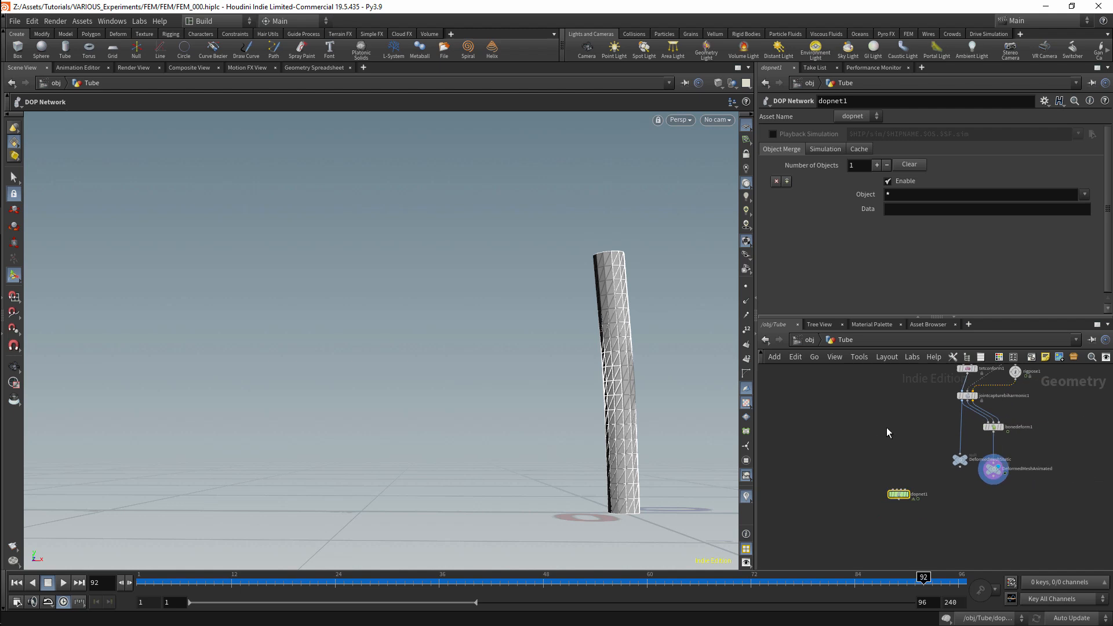
middle_click_drag(883, 426, 905, 470)
left_click(906, 371)
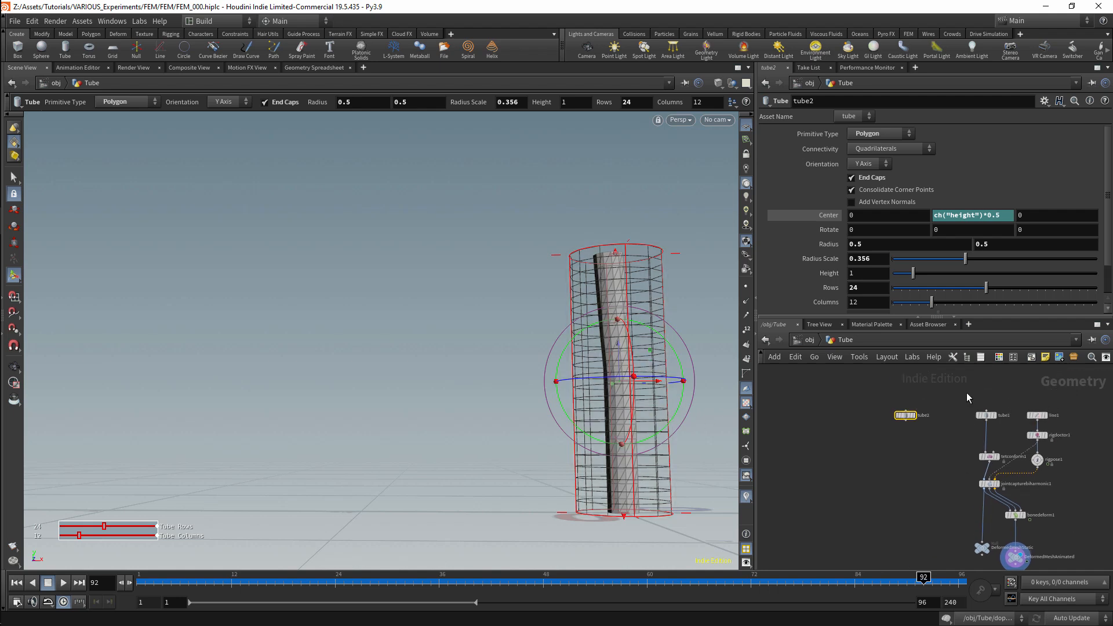
left_click(1005, 415)
left_click(902, 419)
mouse_move(981, 289)
left_mouse_down()
mouse_move(921, 291)
mouse_move(988, 299)
left_mouse_up()
middle_click_drag(887, 551, 902, 434)
Step: Inside the DOP network, rename the existing FEM solid object as AnimatedMesh
double_click(935, 467)
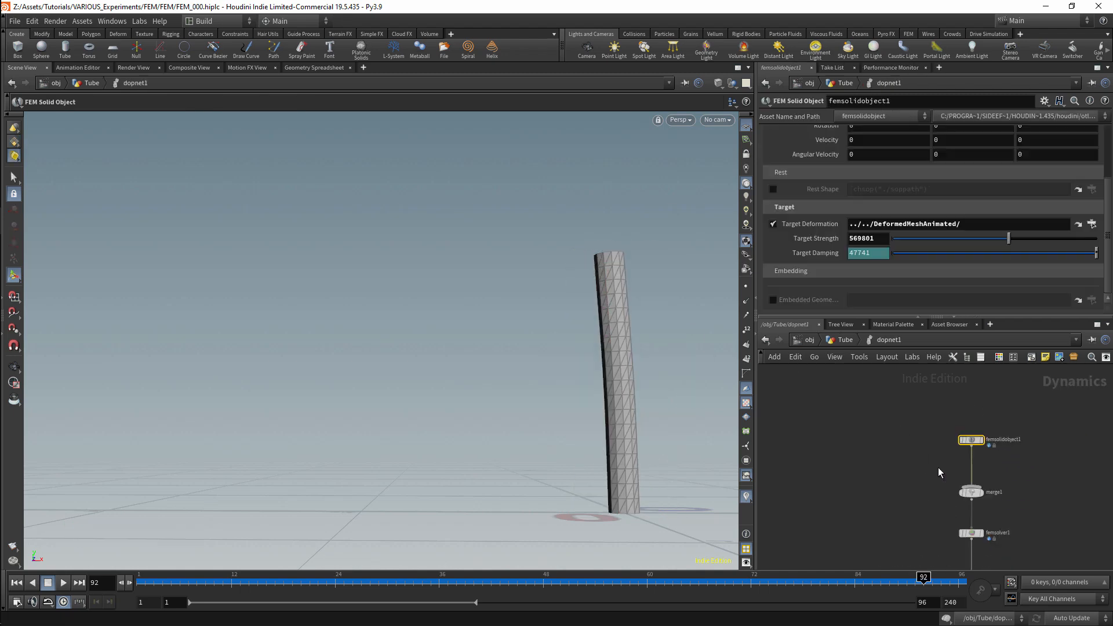
left_click_drag(980, 442, 1046, 438)
left_click(1088, 438)
key("BackSpace")
key("BackSpace")
key("BackSpace")
key("BackSpace")
key("BackSpace")
key("BackSpace")
key("BackSpace")
key("BackSpace")
key("BackSpace")
key("BackSpace")
key("BackSpace")
key("BackSpace")
key("BackSpace")
key("BackSpace")
key("BackSpace")
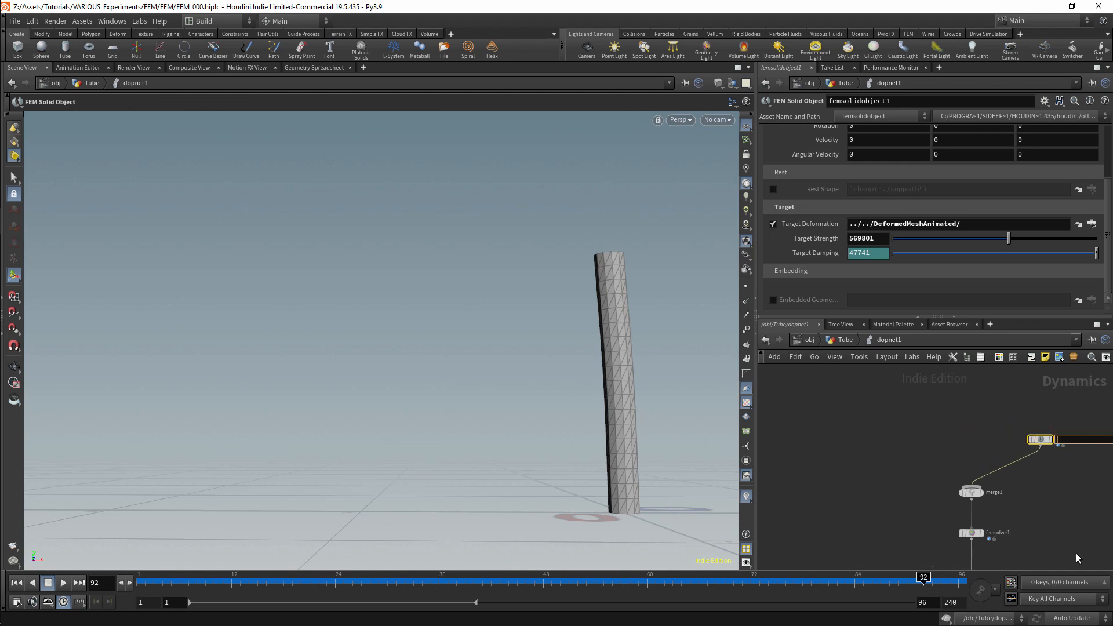
type("AnimatedMesh")
key("Return")
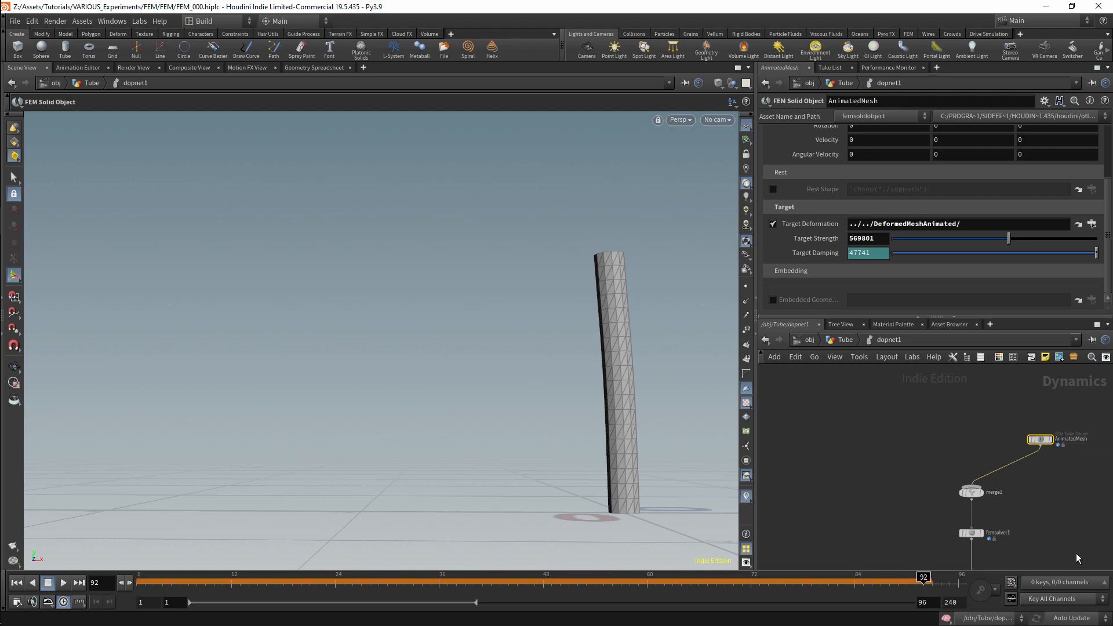
Step: Add a second FEM Solid Object beside AnimatedMesh and name it TargetMesh
left_click(933, 432)
key("Tab")
type("solid")
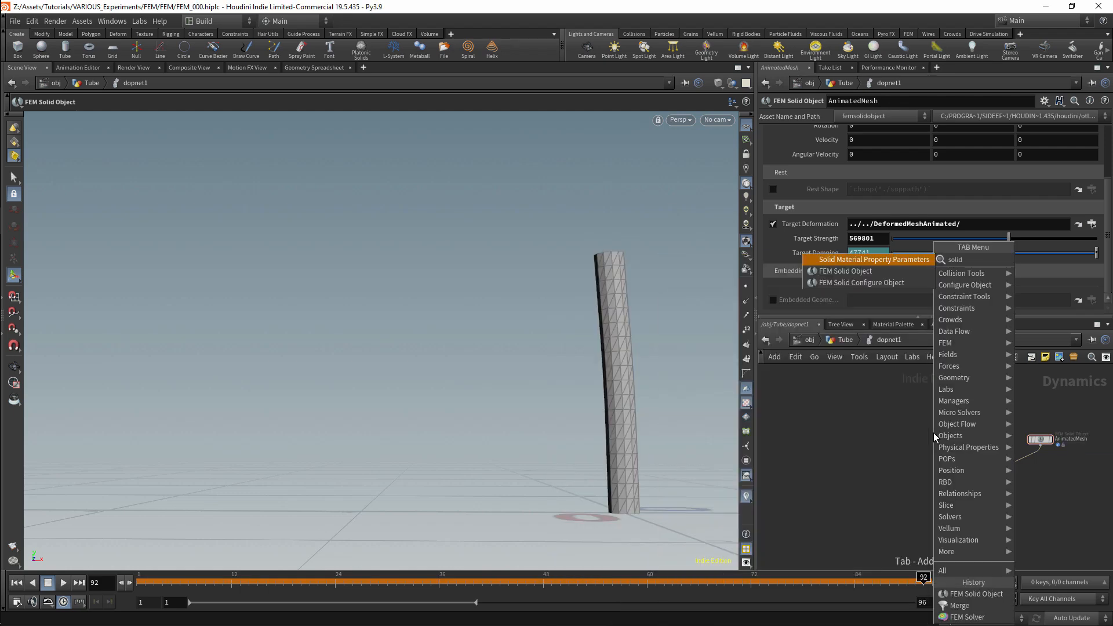
key("Down")
key("Return")
left_click(933, 432)
double_click(965, 432)
type("TargetMesh")
key("Return")
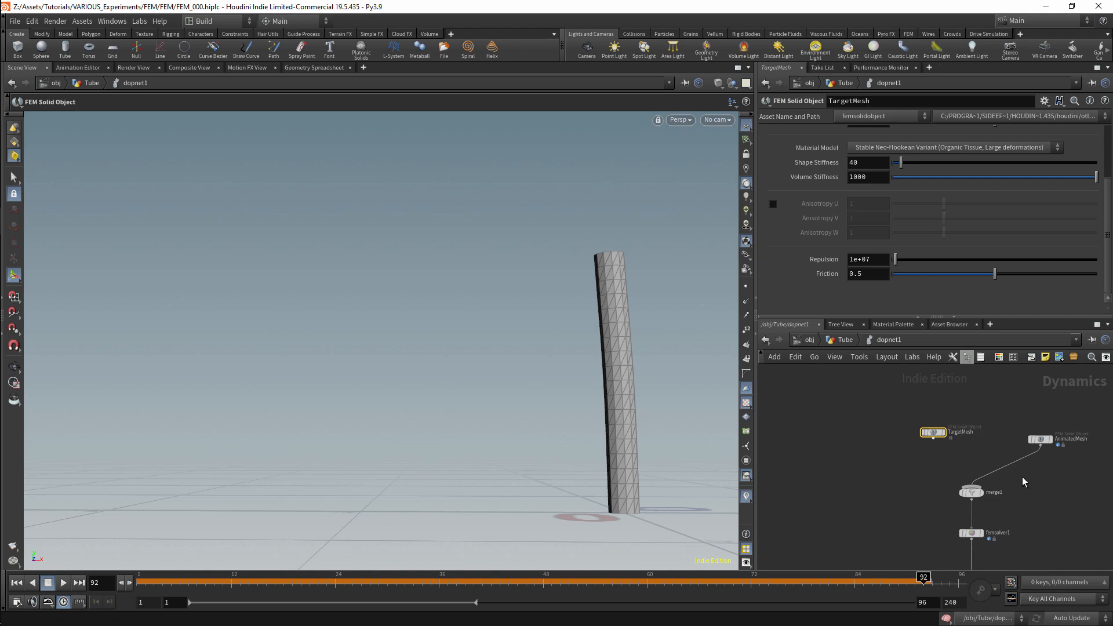
left_click_drag(1106, 228, 1106, 174)
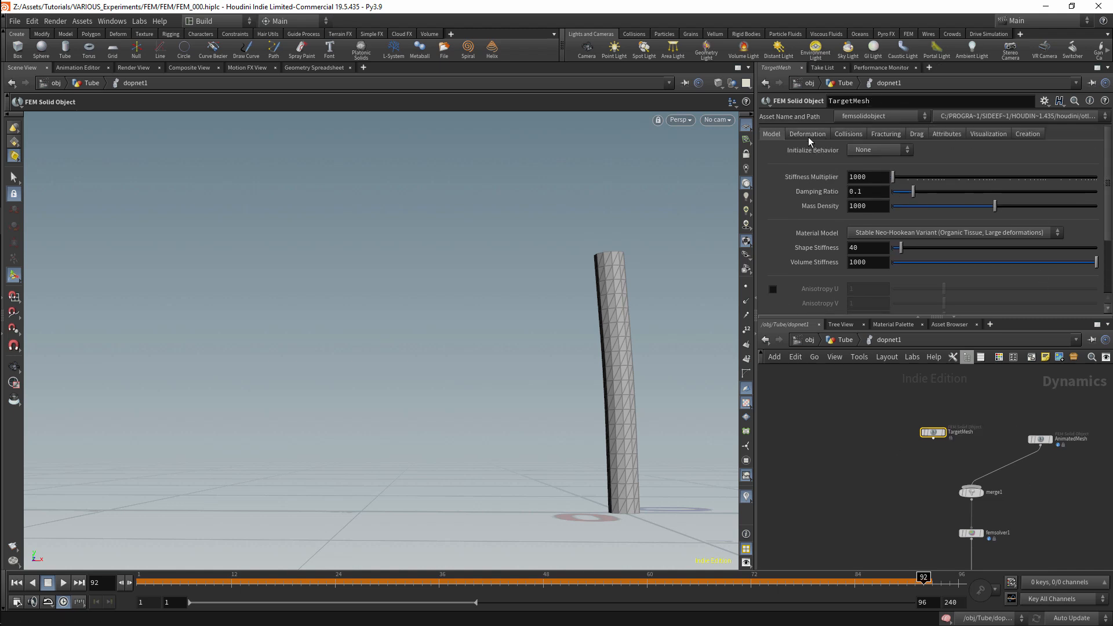
left_click(809, 137)
double_click(876, 171)
type("../")
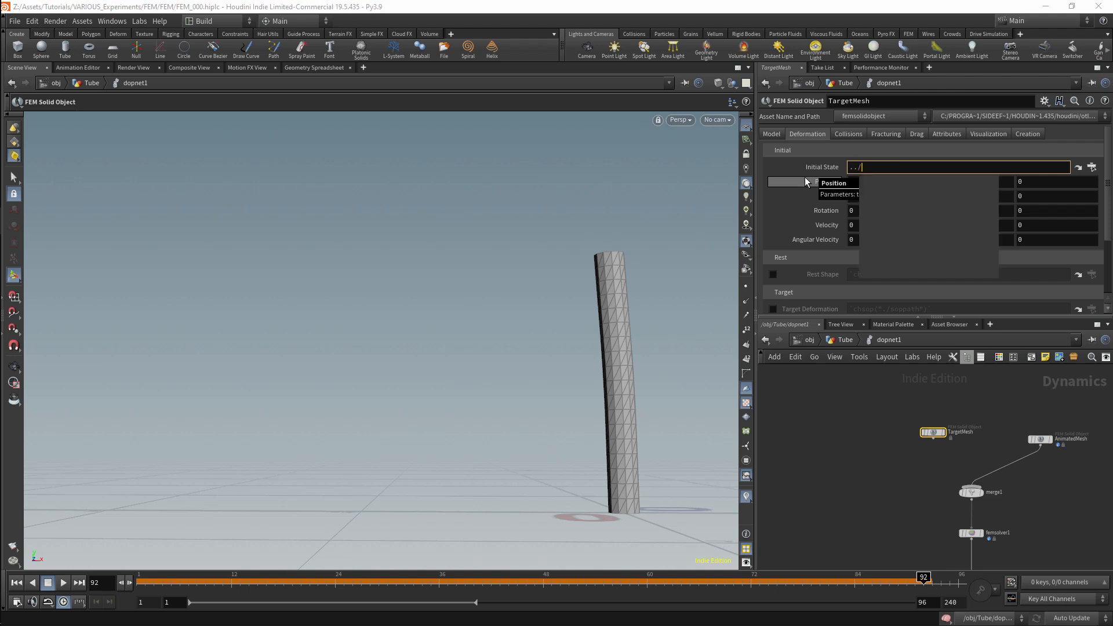
key("Down")
key("Down")
key("Down")
key("Down")
key("Down")
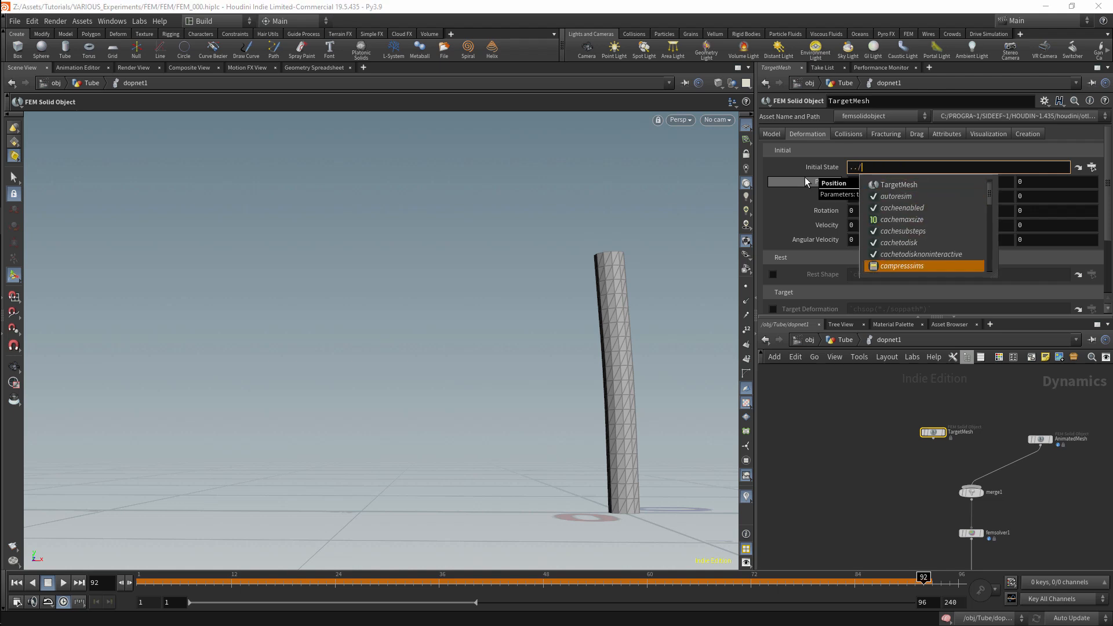
type("../")
key("Down")
key("Down")
key("Down")
key("Down")
key("Down")
key("Down")
key("Down")
key("Down")
key("Down")
key("Down")
key("Down")
key("Down")
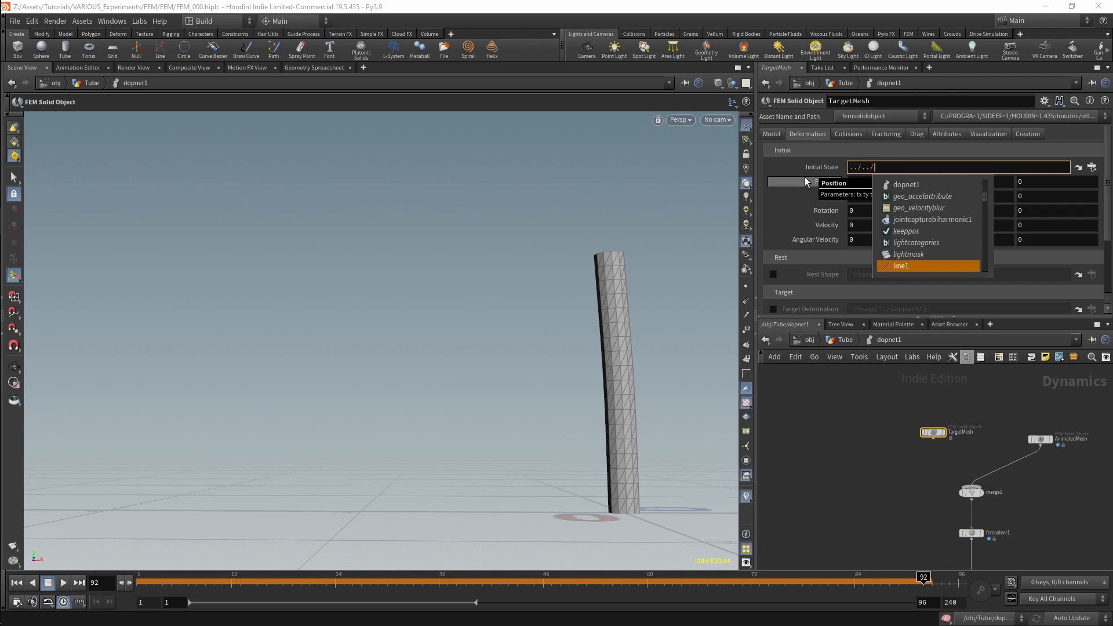
key("Up")
key("Up")
key("Up")
key("Up")
key("Up")
key("Up")
key("Up")
key("Up")
key("Up")
key("Up")
key("Up")
key("Up")
Step: In the Tube network, connect a Null below the second tube and name it TargetMesh
key("u")
middle_click_drag(972, 433, 991, 537)
key("Tab")
type("null")
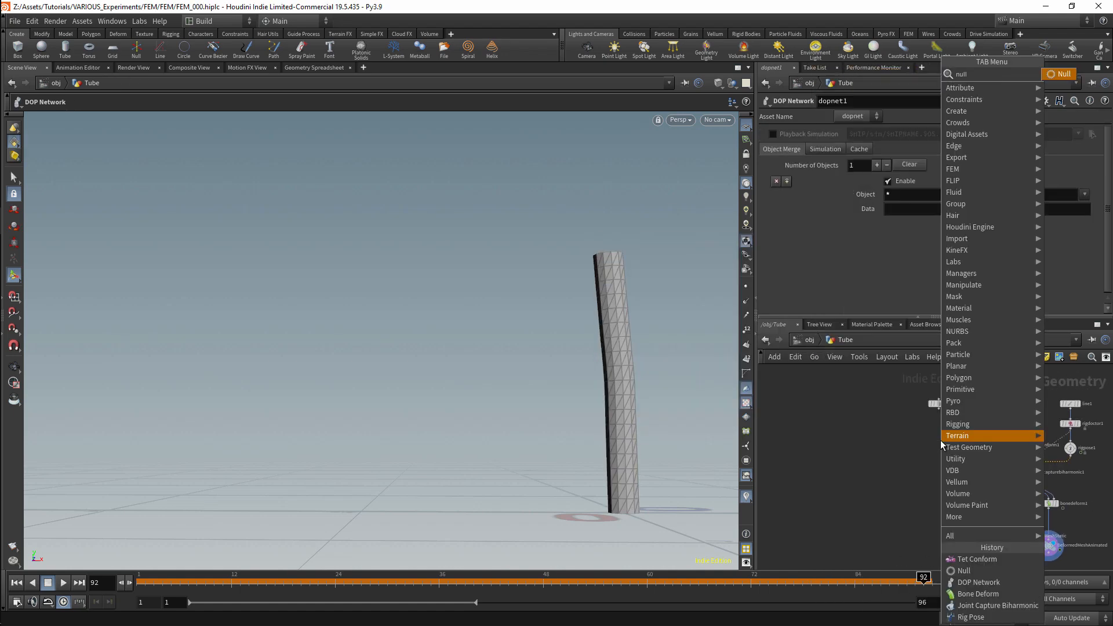
key("Return")
left_click(944, 439)
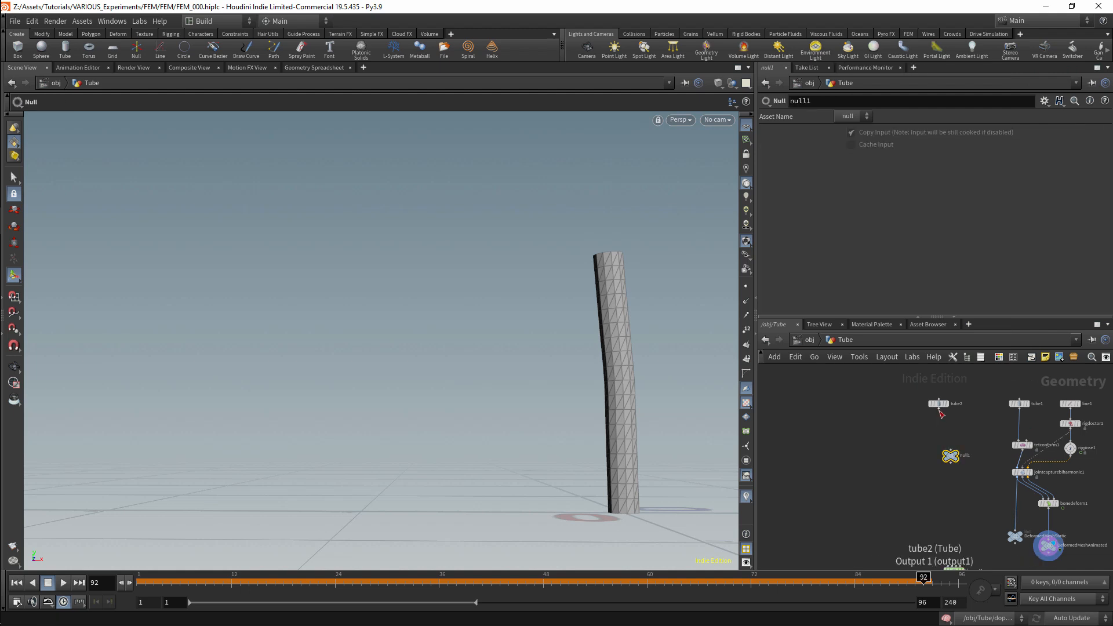
double_click(951, 436)
type("TargetMesh")
key("Return")
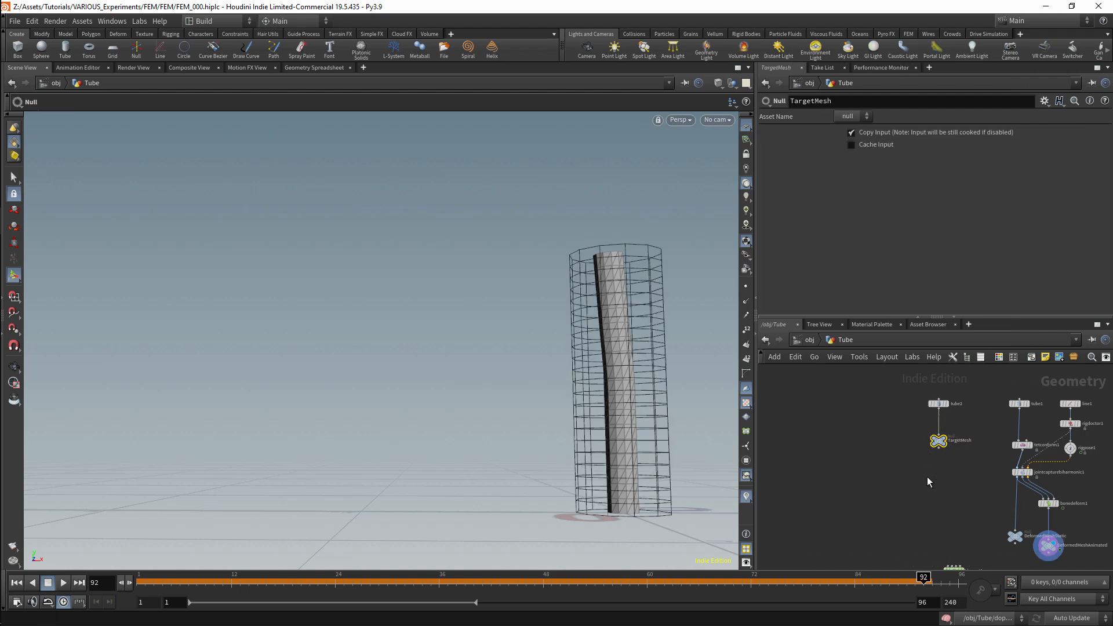
Step: Set the initial state of the TargetMesh solid object in the DOP network to ../../TargetMesh/
middle_click_drag(974, 519, 972, 465)
left_click_drag(912, 496, 951, 515)
double_click(951, 515)
left_click(892, 167)
type("../../Ta")
key("Tab")
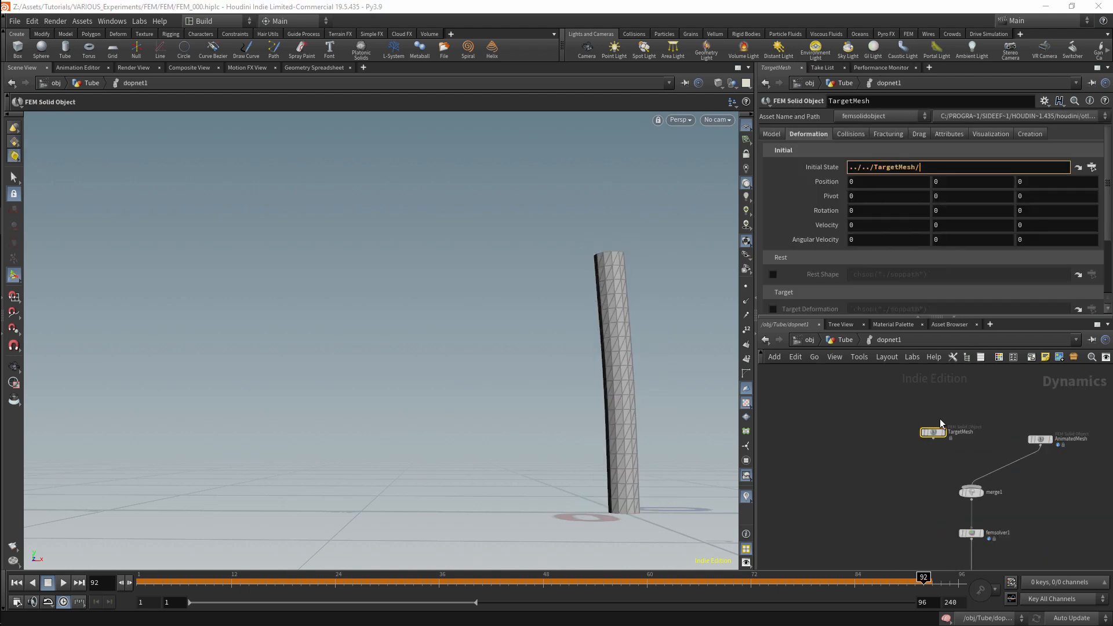
key("Return")
Step: Insert a Tet Conform node between the second tube and the TargetMesh null in the Tube network
left_click(845, 342)
key("Tab")
type("tetcon")
key("Return")
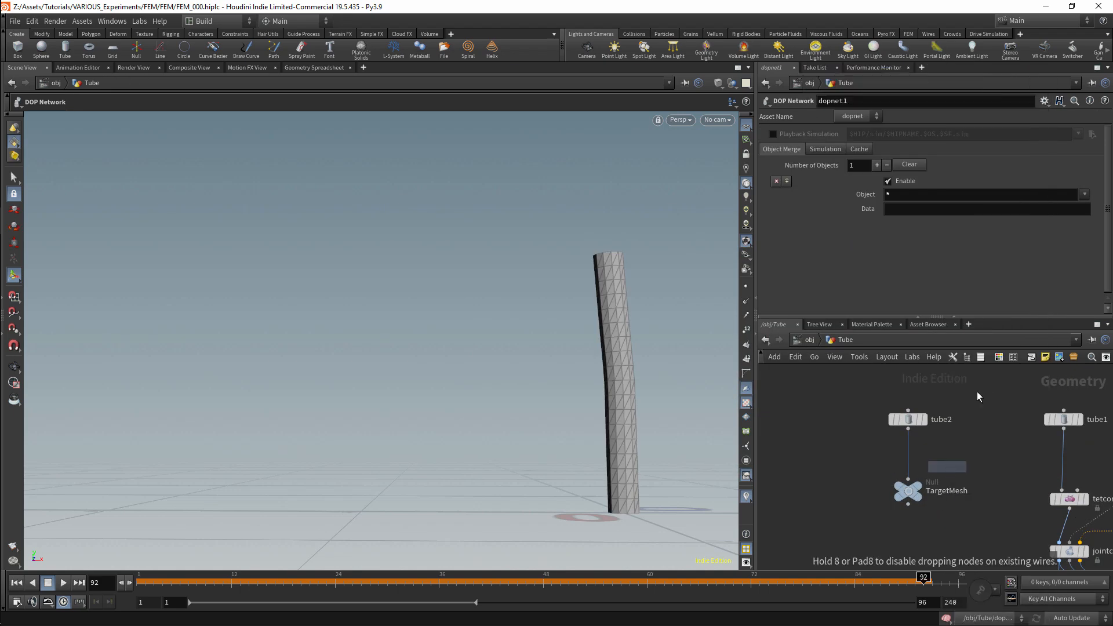
left_click(913, 462)
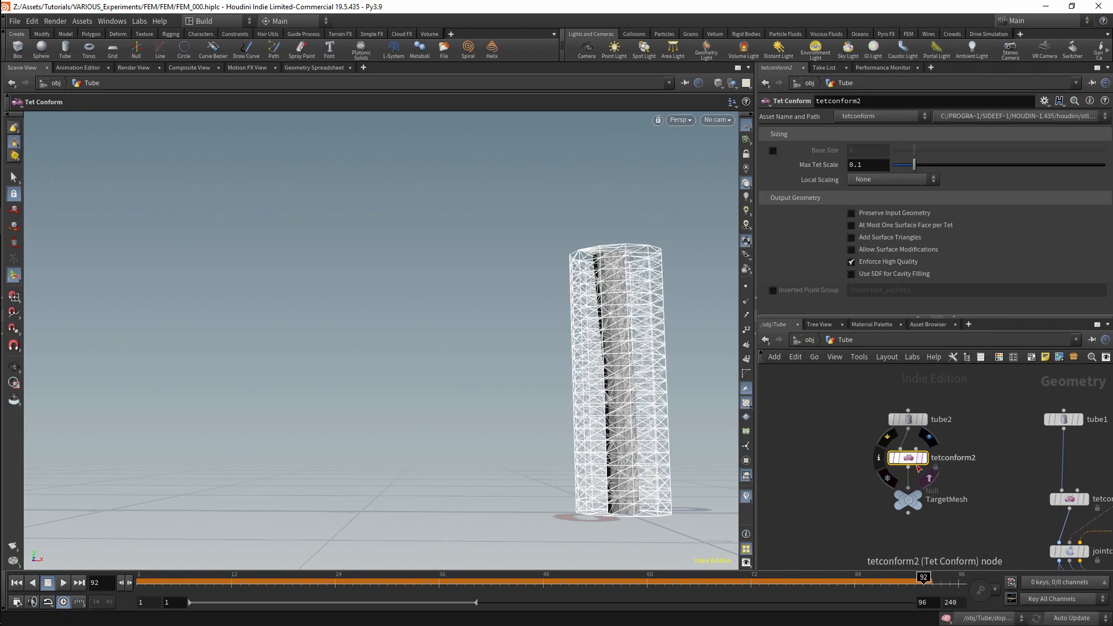
Step: In the DOP network, connect the TargetMesh solid object to the merge and order it ahead of AnimatedMesh
middle_click_drag(964, 513, 975, 371)
middle_click_drag(977, 439, 968, 343)
left_click(959, 496)
double_click(950, 502)
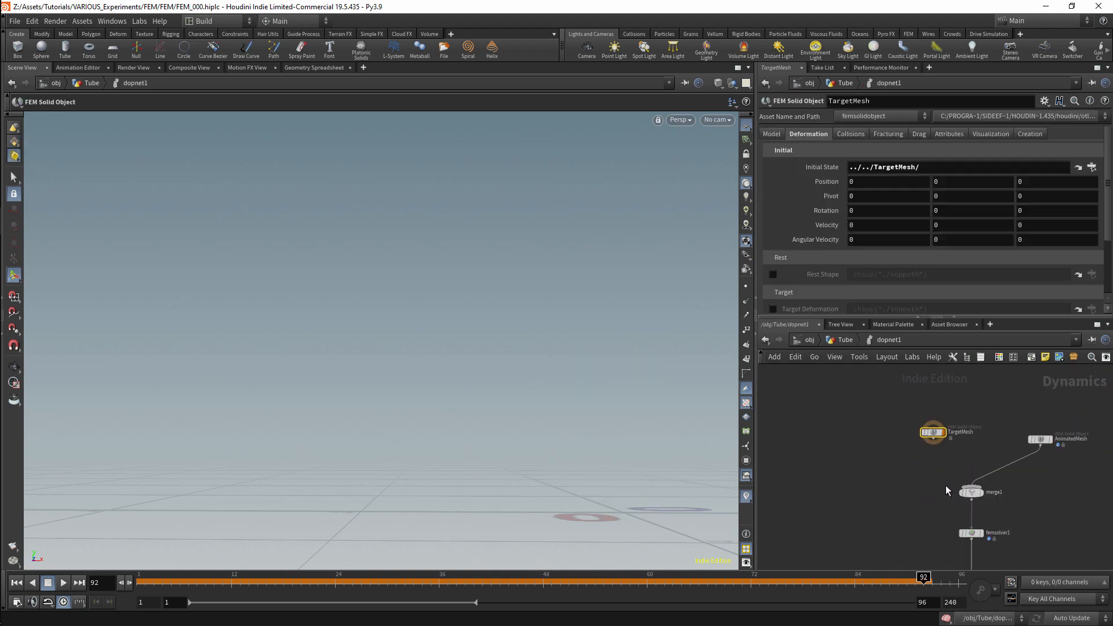
left_click_drag(933, 443, 967, 485)
left_click(971, 492)
left_click_drag(765, 200, 766, 185)
scroll(985, 464, "down", 4)
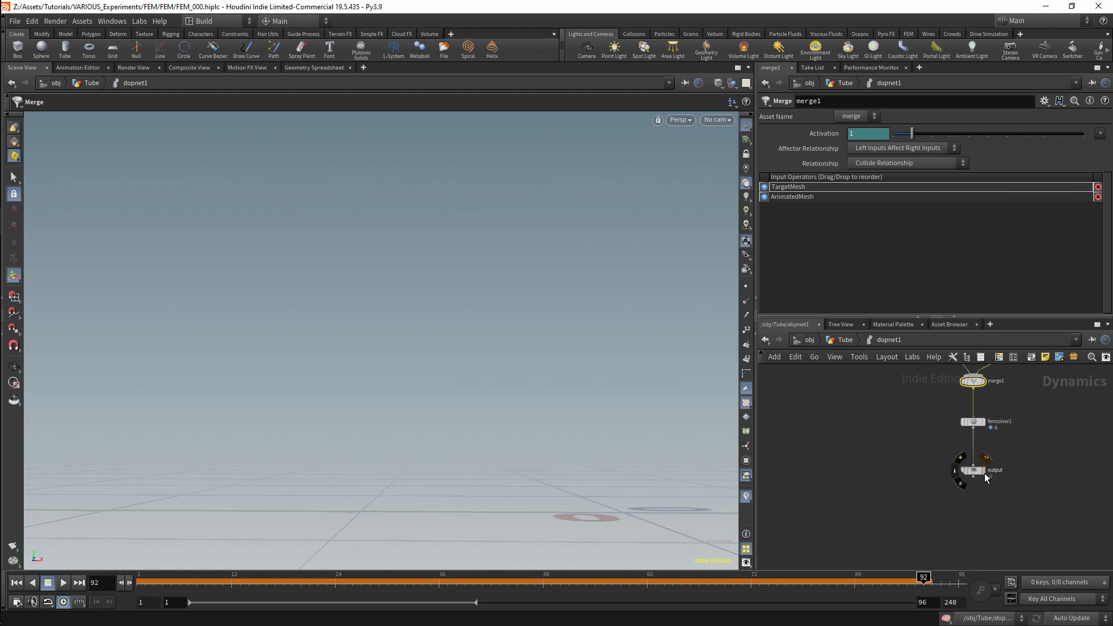
Step: Display the TargetMesh solid object at frame 1 and examine its tetrahedral mesh
left_click(984, 473)
key("h")
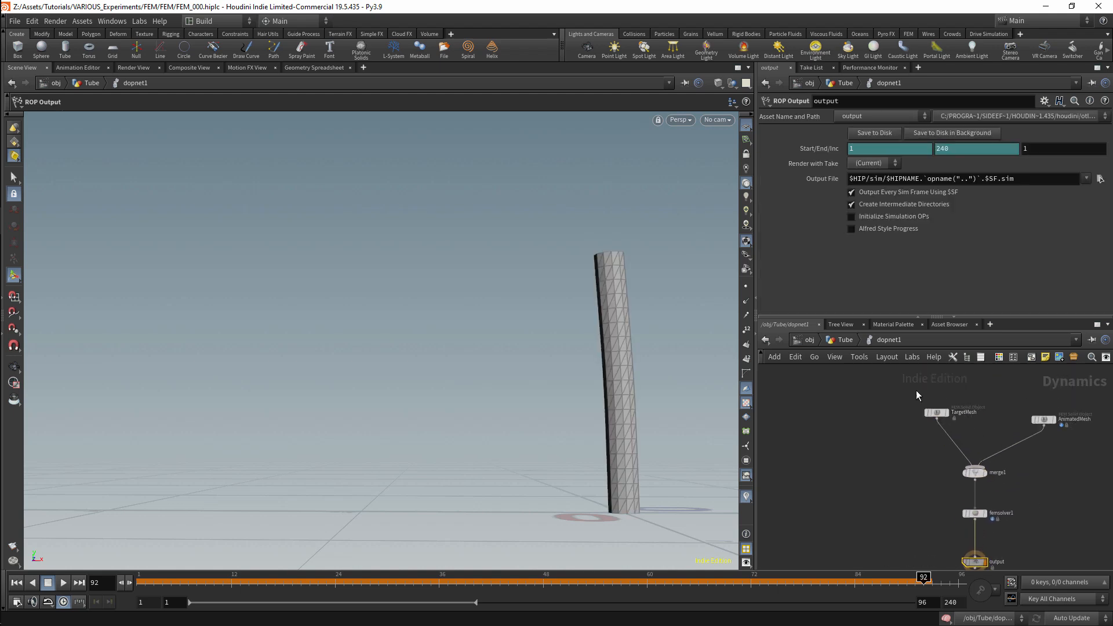
left_click(950, 413)
left_click_drag(953, 414, 946, 421)
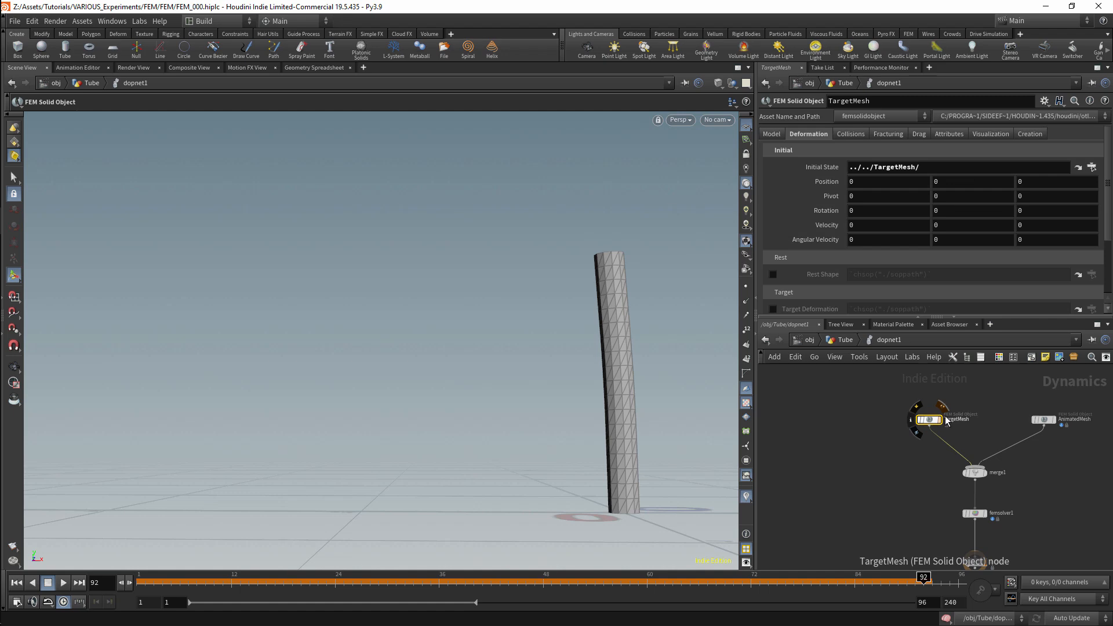
left_click(939, 419)
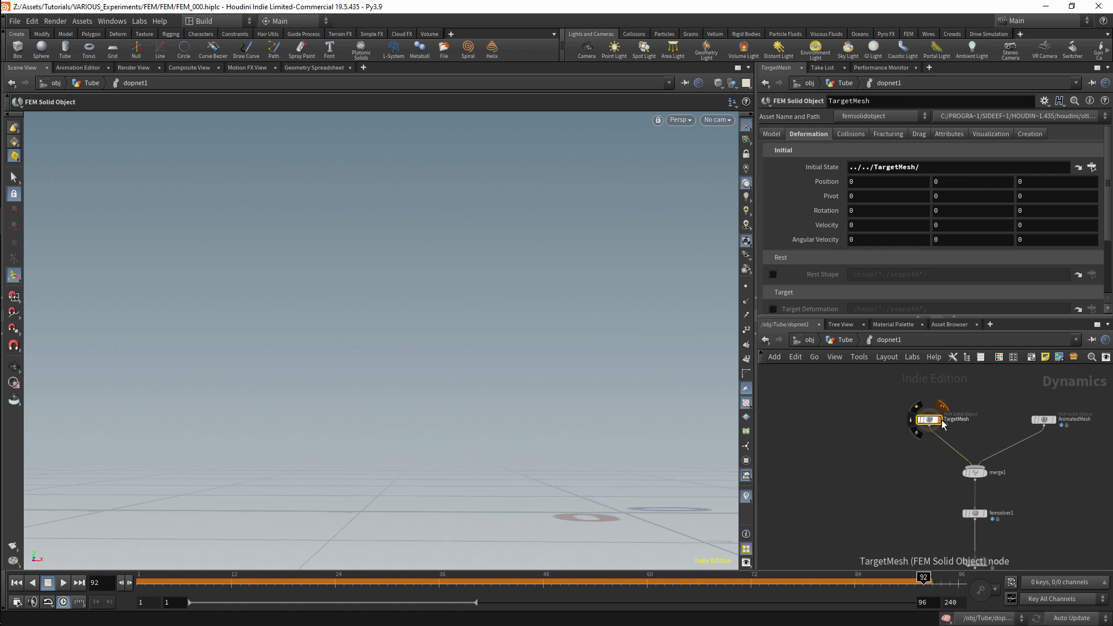
left_click(142, 581)
left_click_drag(657, 284, 637, 303, "alt")
Step: Try simulating the TargetMesh solid object with a target strength of 1e+06, and undo the change
left_click(1043, 420)
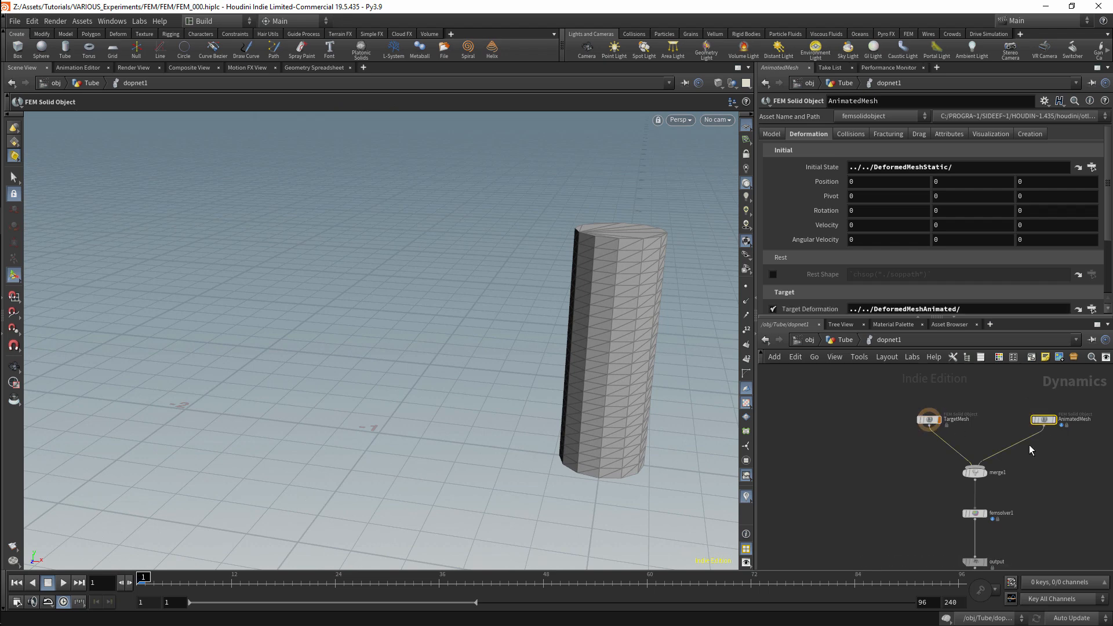
left_click(929, 419)
left_click_drag(1107, 213, 1107, 278)
left_click_drag(941, 237, 1106, 240)
left_click(694, 582)
left_click_drag(705, 582, 980, 566)
key("ctrl+Up")
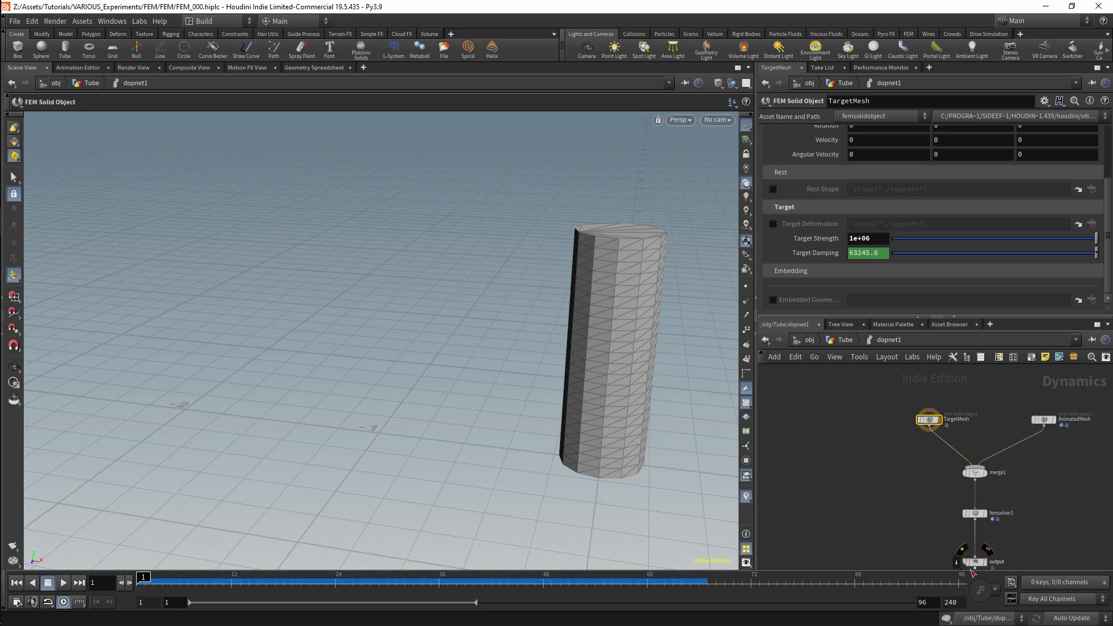
key("ctrl+z")
key("ctrl+z")
key("ctrl+Up")
left_click_drag(672, 371, 675, 336, "alt")
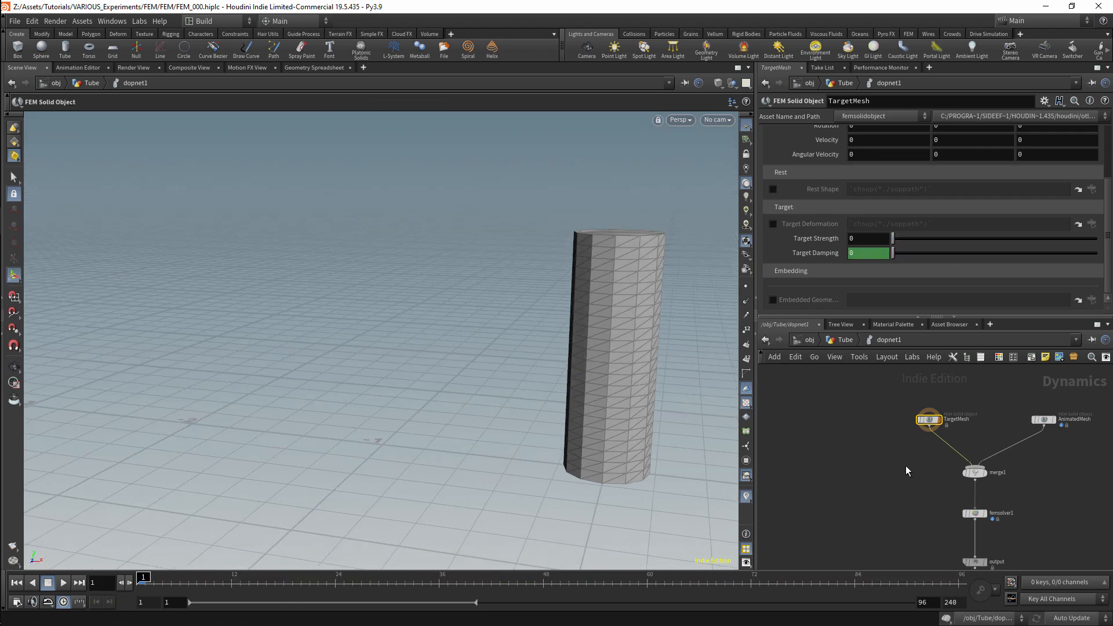
Step: Set TargetMesh's target strength to 1e+06 and simulate the displayed output node to frame 95 to examine how the meshes collide
left_click_drag(893, 238, 1098, 239)
middle_click_drag(910, 542, 892, 471)
left_click(967, 490)
left_click(949, 581)
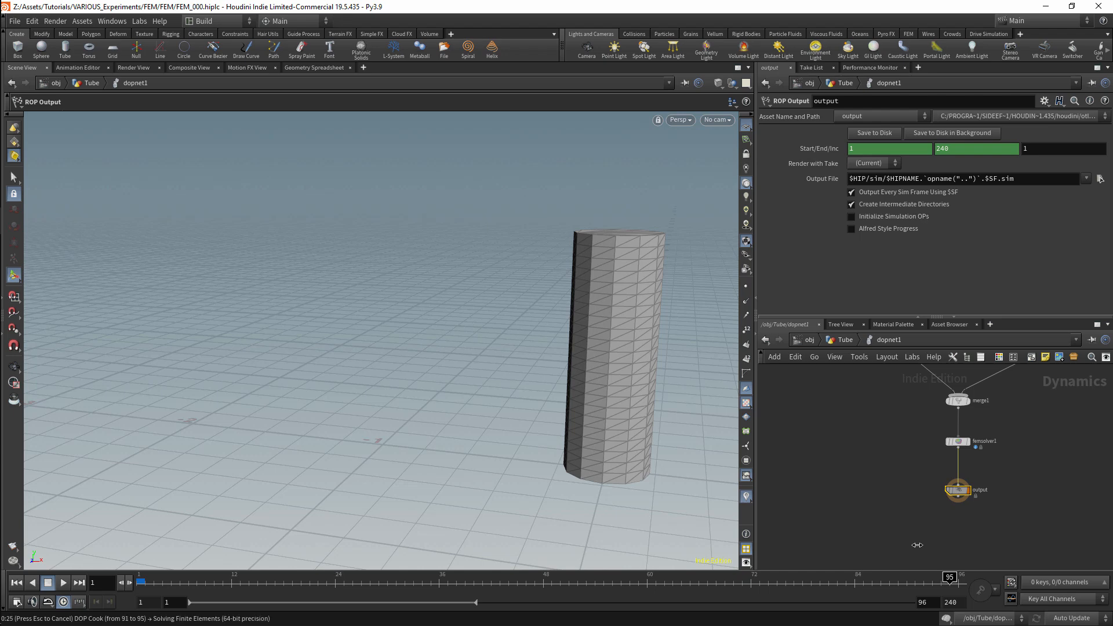
left_click_drag(547, 569, 430, 576)
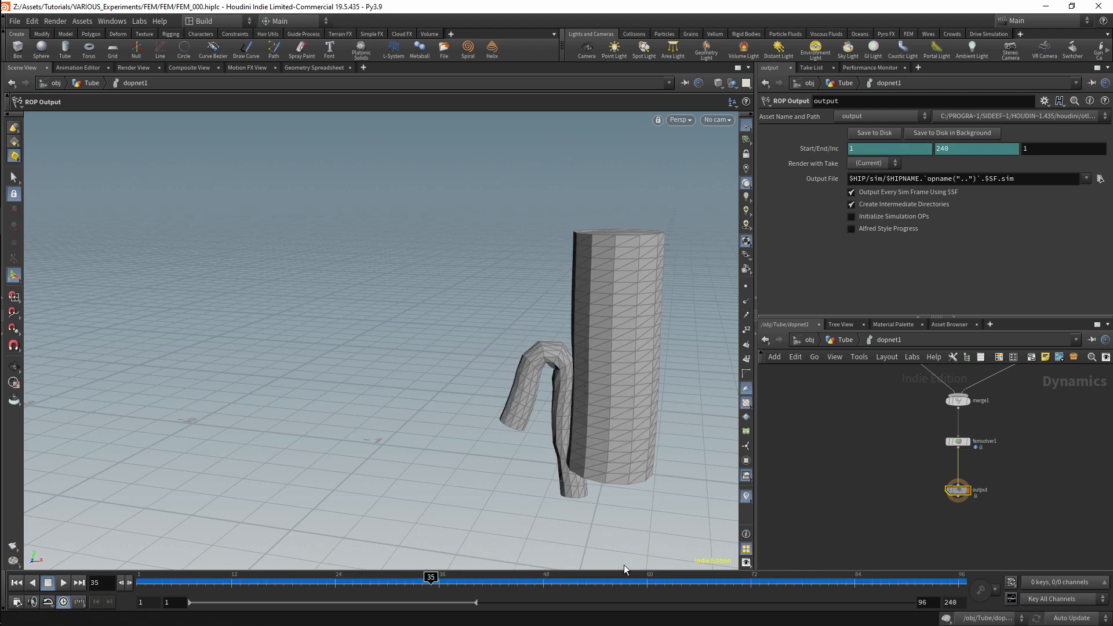
left_click_drag(632, 581, 149, 562)
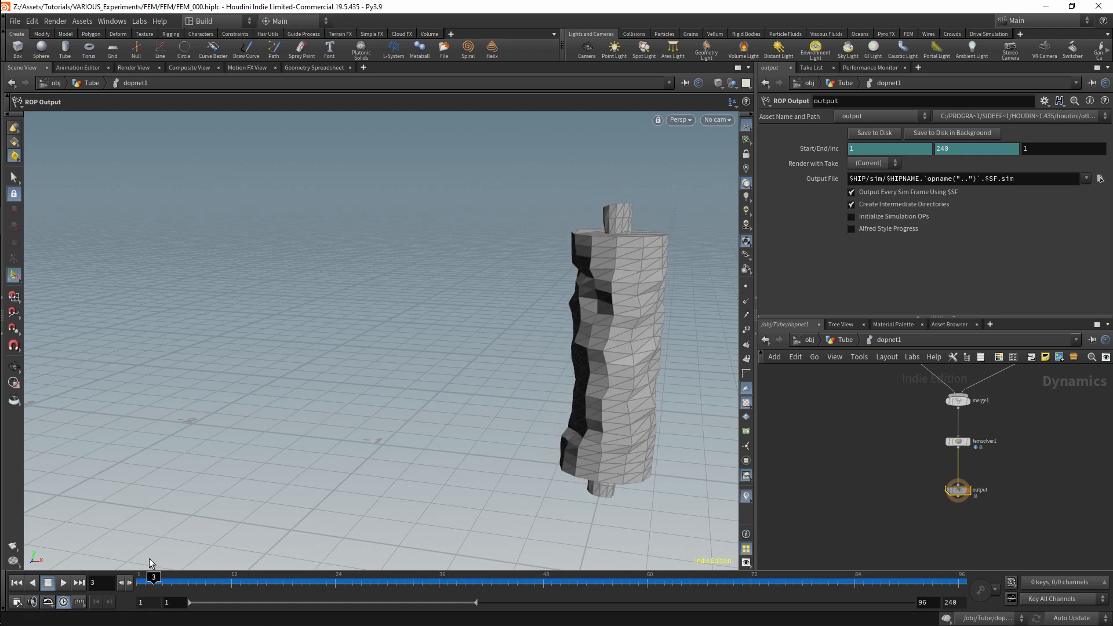
Step: Reset the target strength of the TargetMesh solid object to 0
middle_click_drag(1069, 452, 1070, 544)
left_click(913, 439)
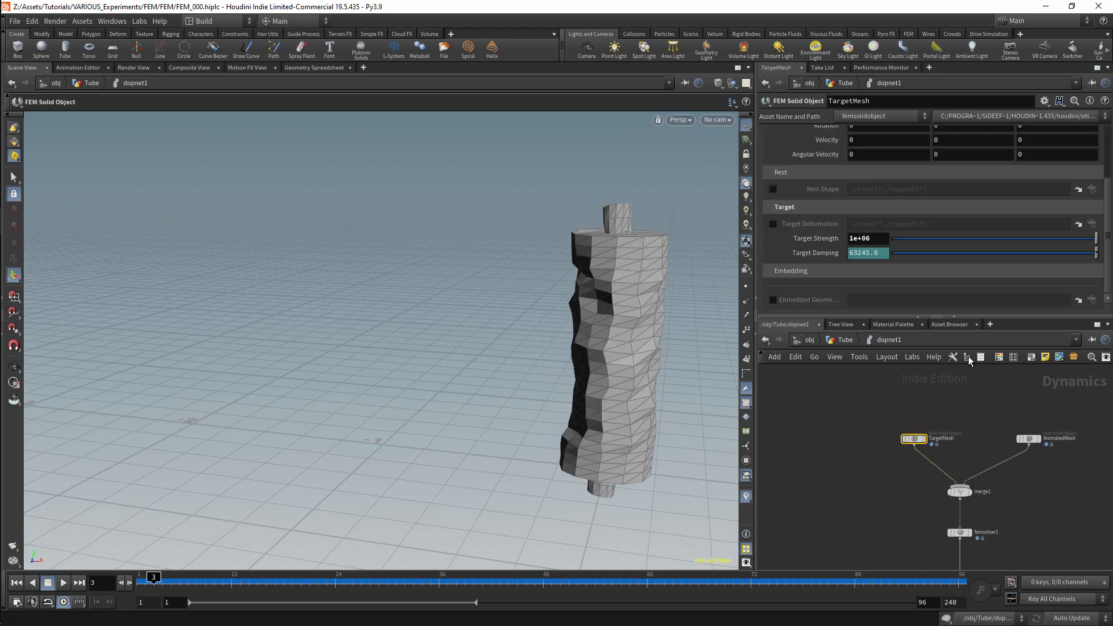
left_click(906, 237)
middle_click(878, 235, "ctrl")
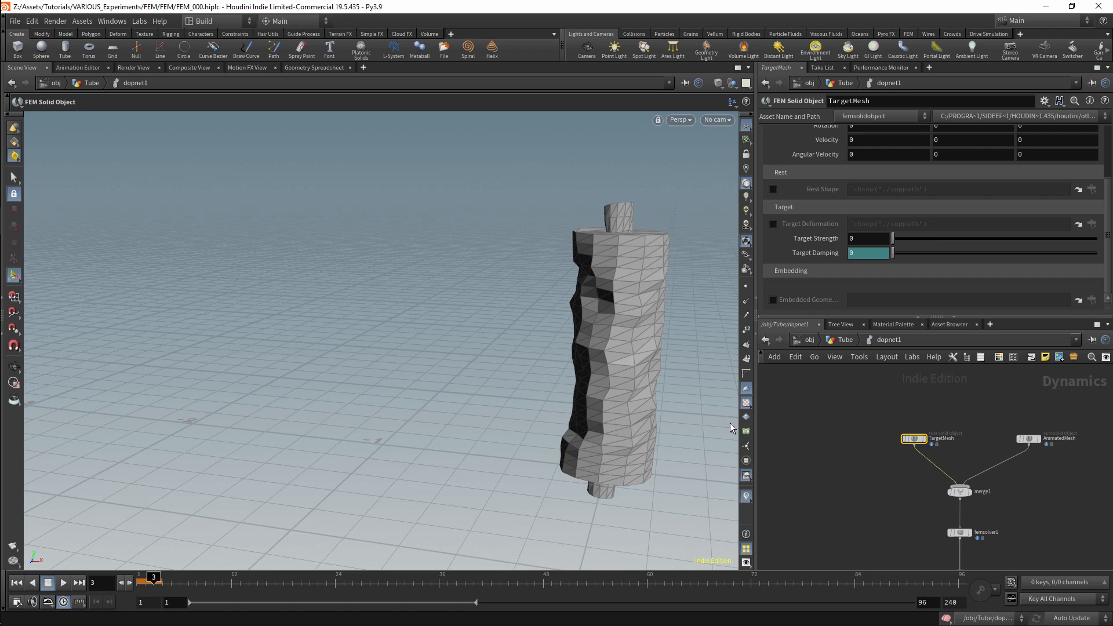
Step: Turn off collisions with other objects of different solvers for the AnimatedMesh solid object
left_click(1030, 438)
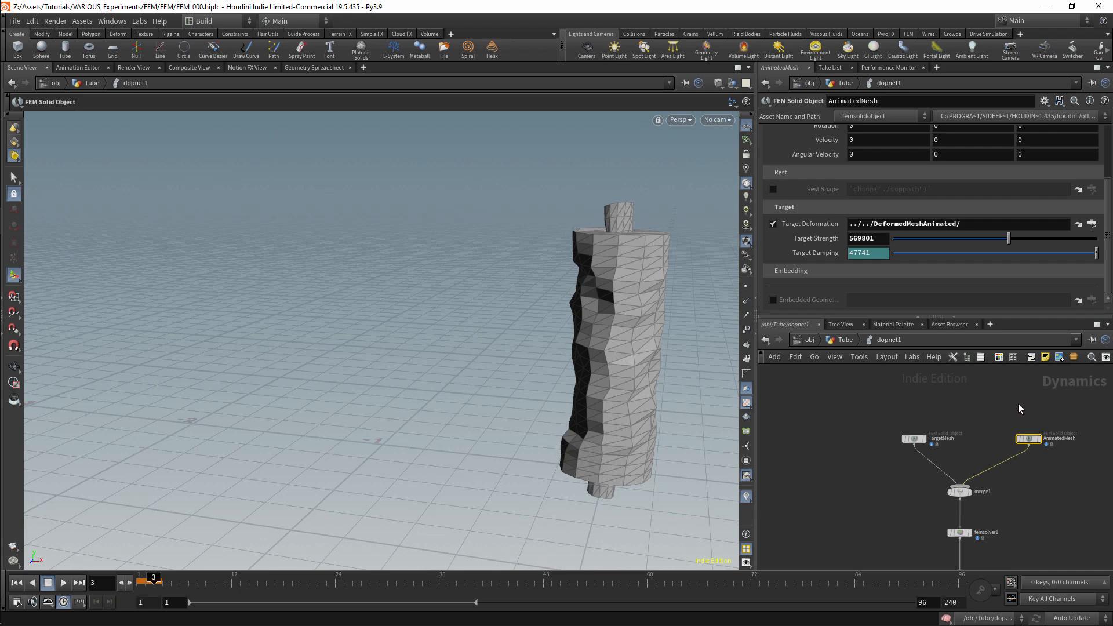
scroll(971, 161, "up", 5)
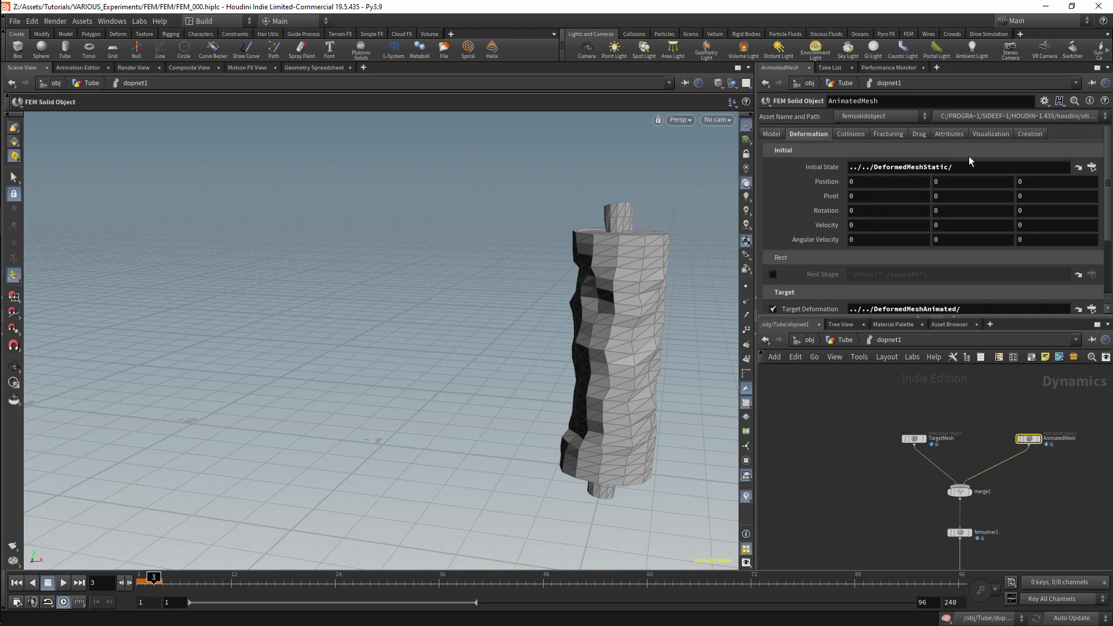
left_click(852, 135)
left_click(850, 149)
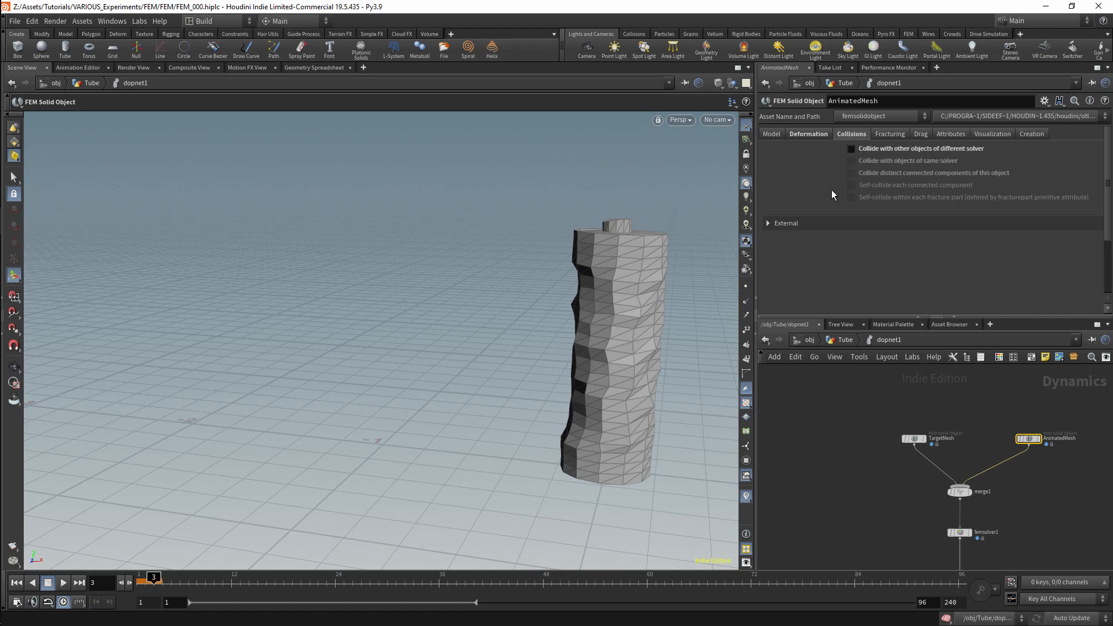
Step: Simulate from frame 1 to frame 54 and scrub back to the start to examine the result without AnimatedMesh collisions
middle_click_drag(1022, 543, 1017, 470)
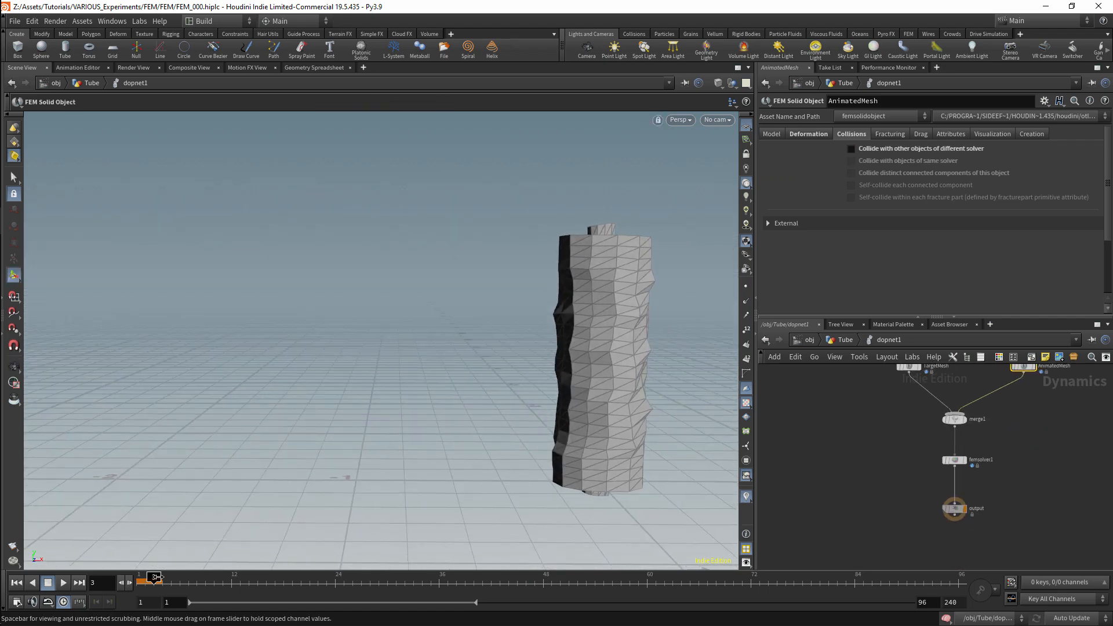
left_click_drag(161, 575, 130, 579)
left_click(599, 582)
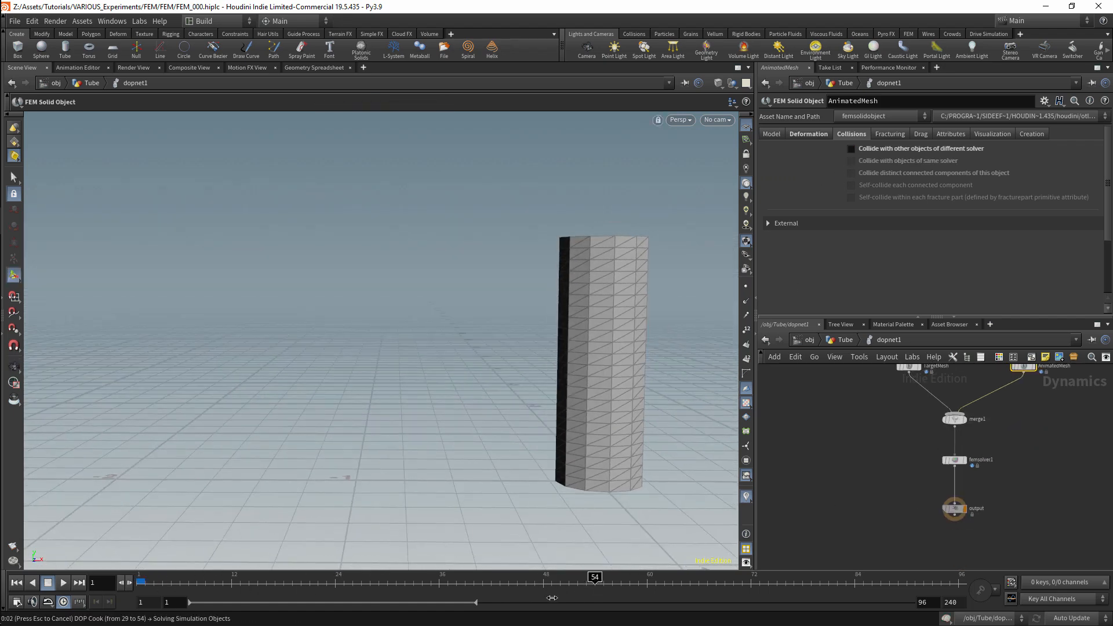
left_click_drag(438, 551, 138, 547)
Step: Enable self-collision of each connected component on the TargetMesh solid object
middle_click_drag(902, 458, 902, 480)
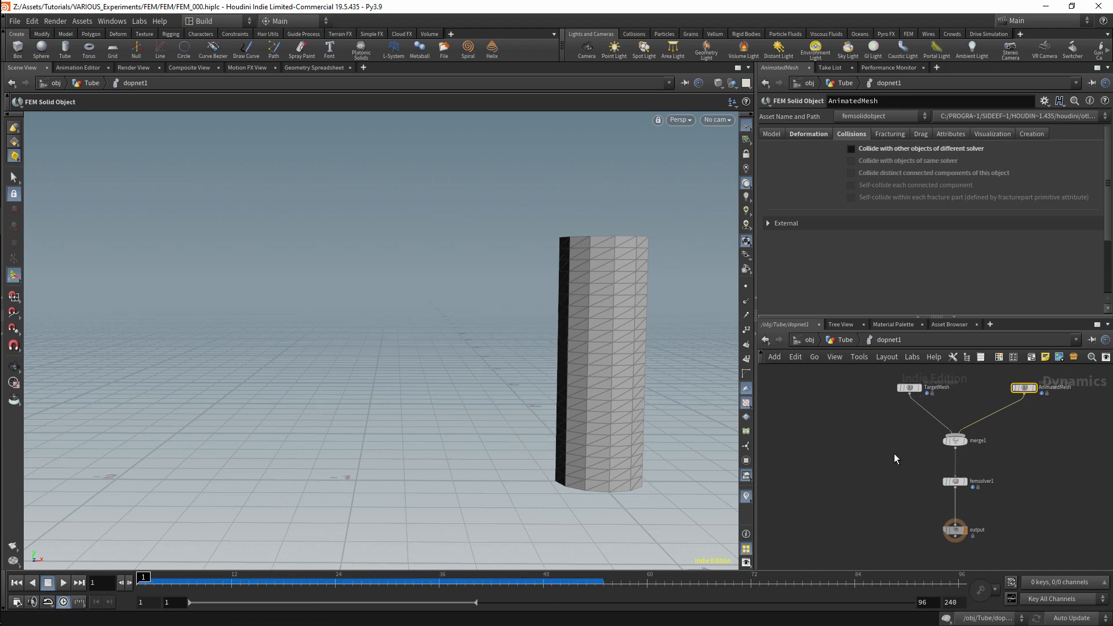
left_click(909, 387)
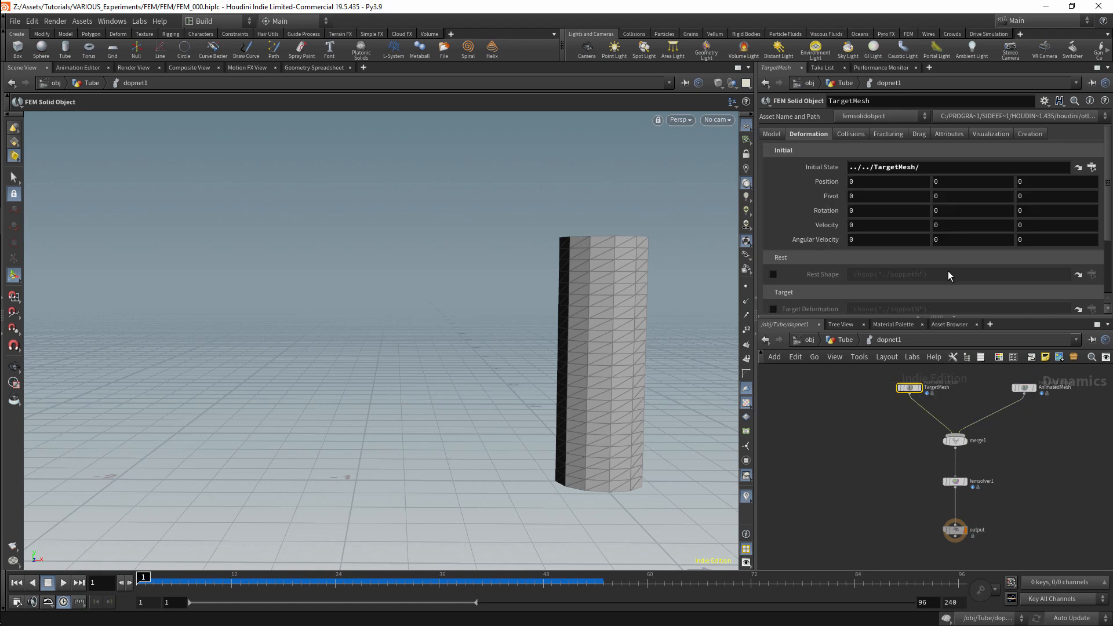
left_click(847, 135)
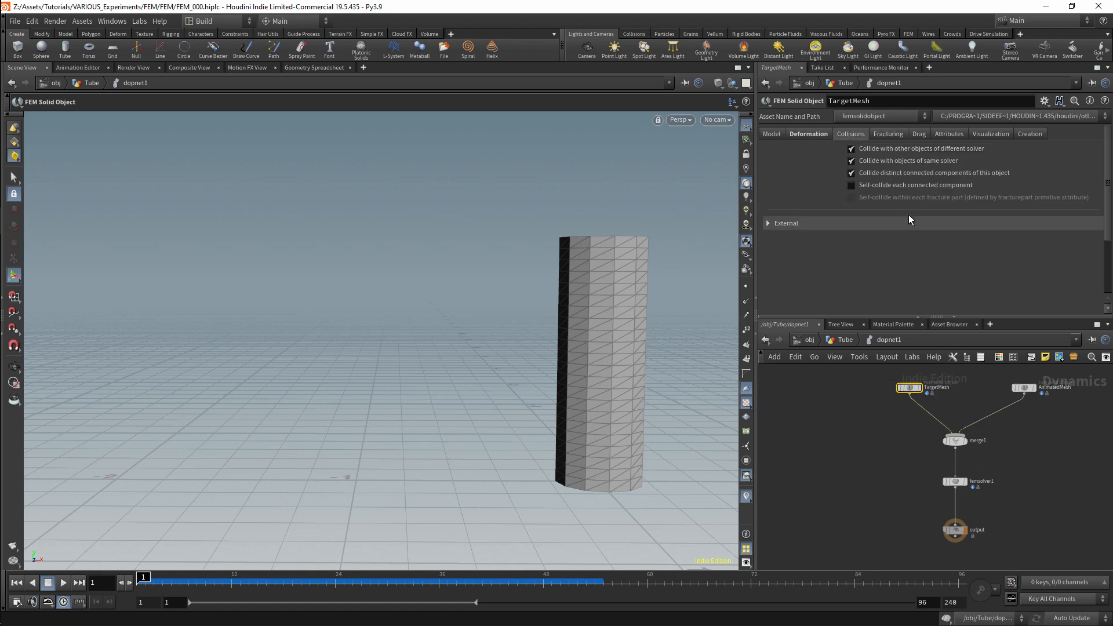
left_click(852, 186)
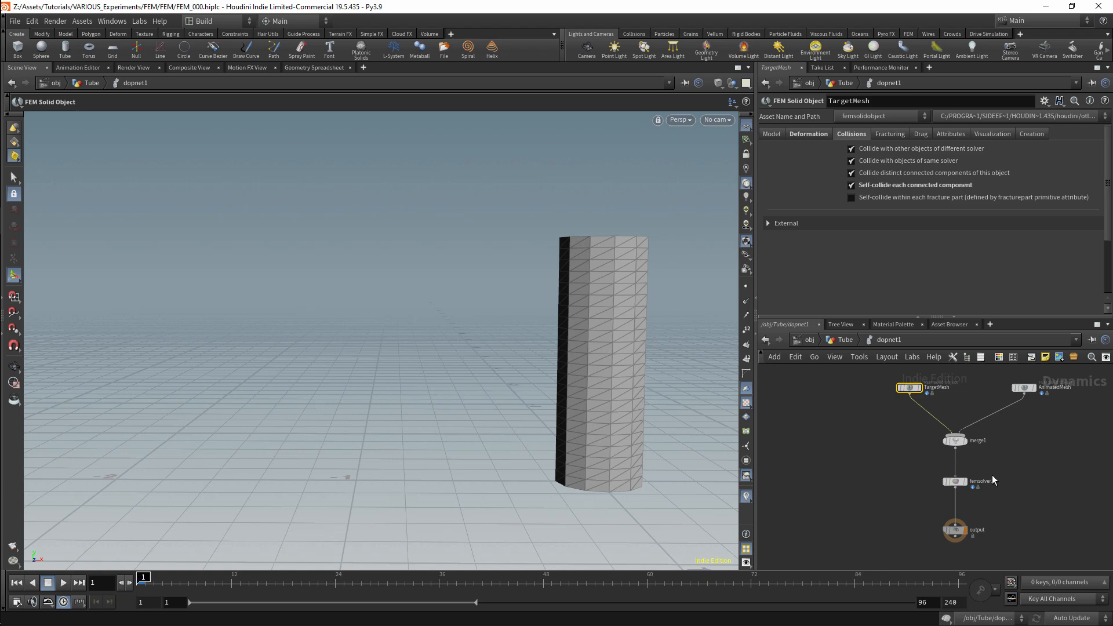
Step: Insert an FEM Region Constraint node between merge1 and femsolver1
key("Tab")
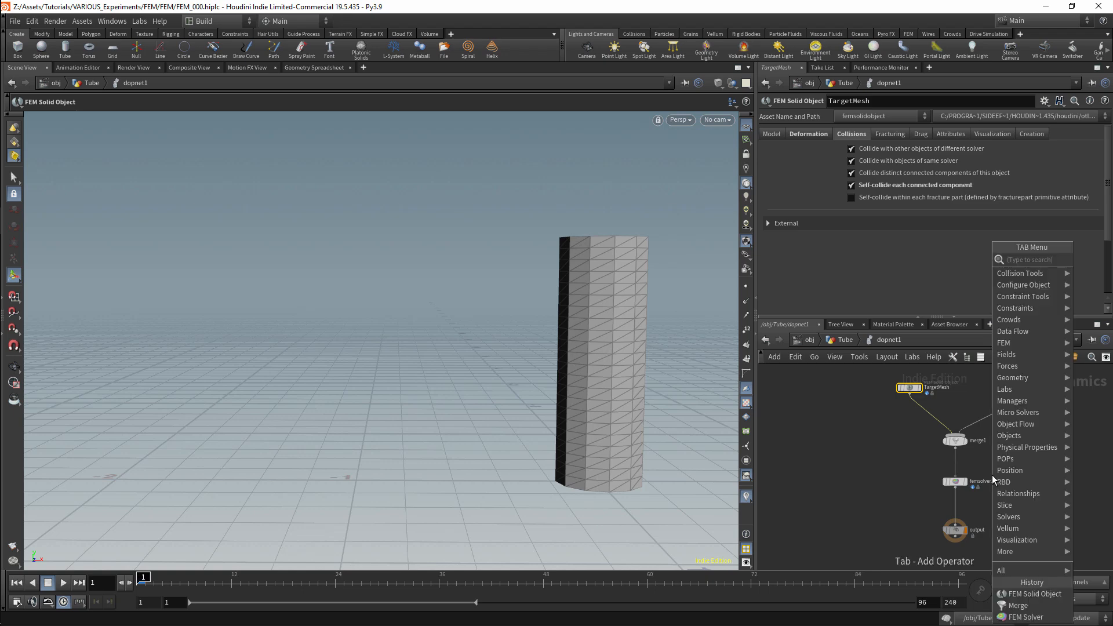
mouse_move(1023, 343)
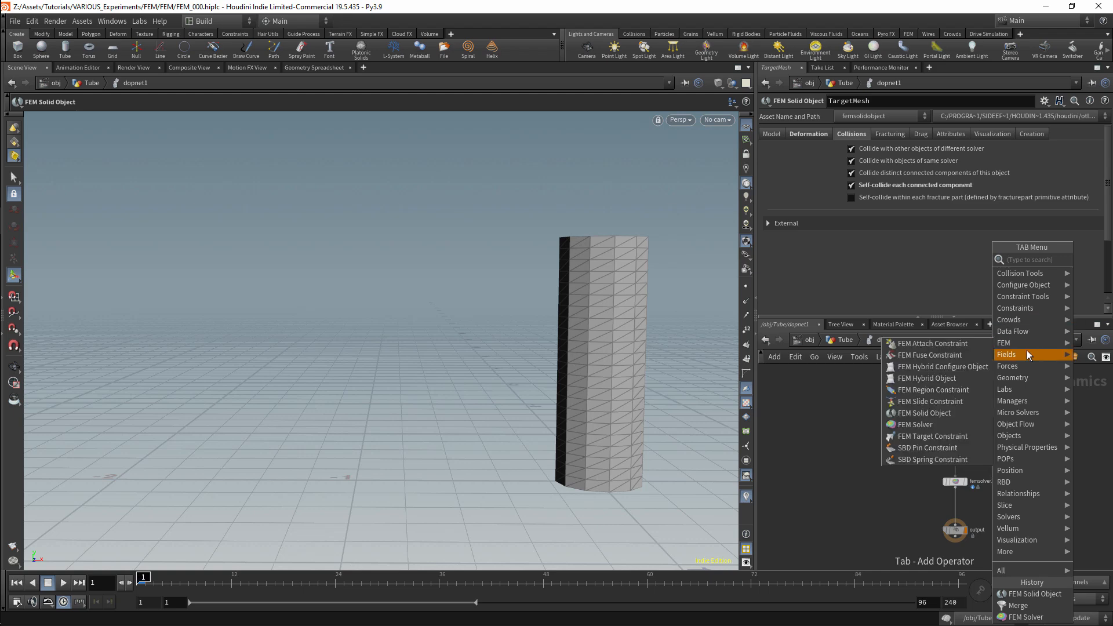
left_click(923, 388)
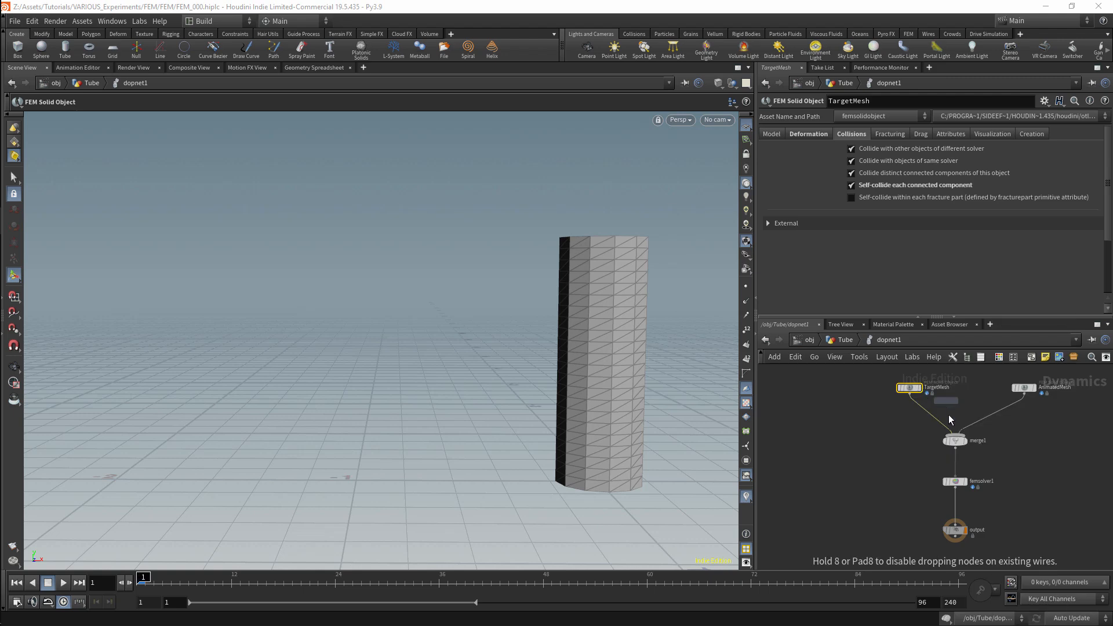
left_click(961, 465)
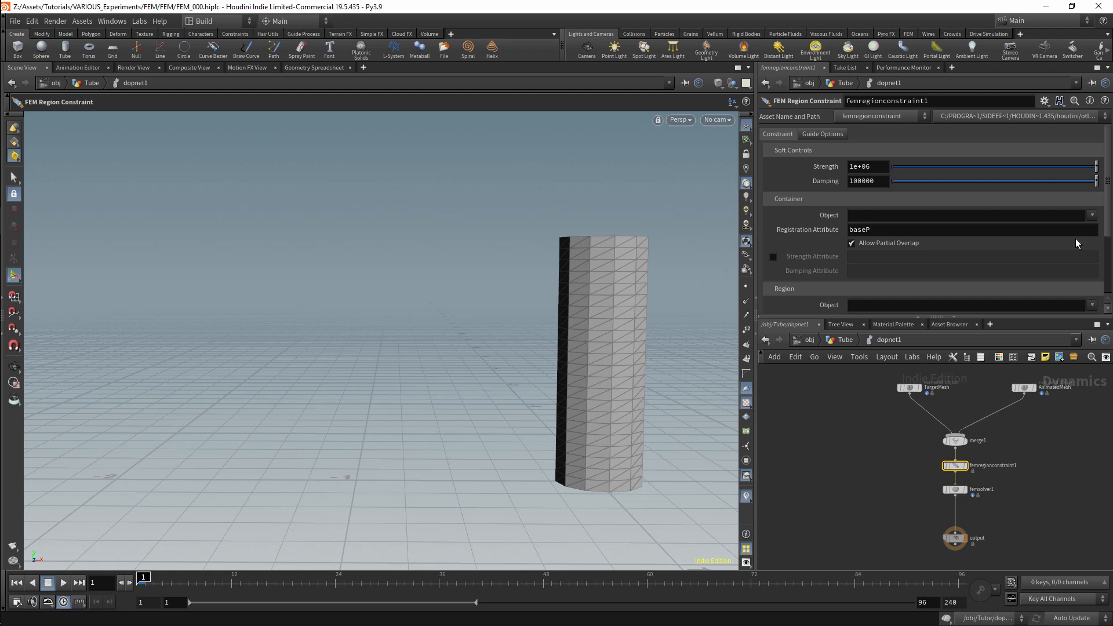
Step: Set the region constraint's container object to TargetMesh and its region object to AnimatedMesh
left_click(1092, 215)
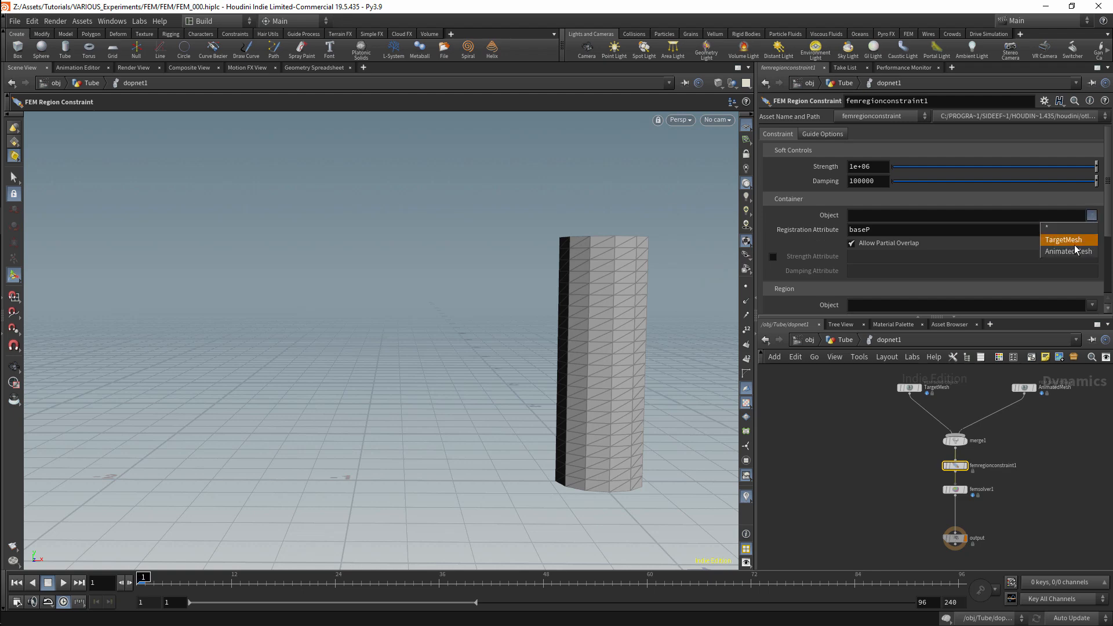
left_click(1058, 240)
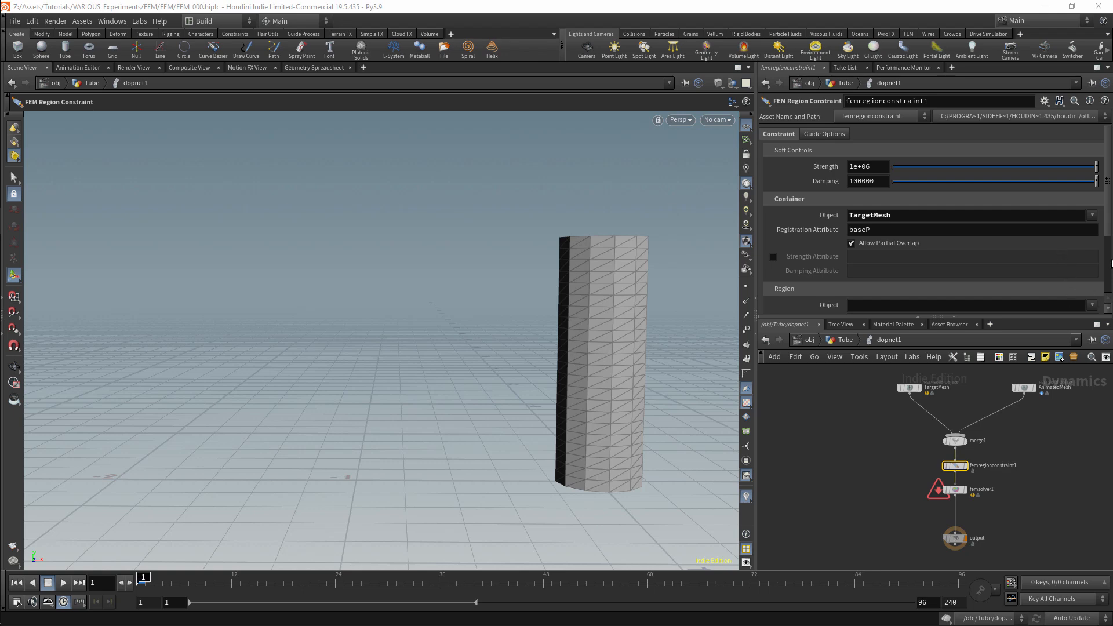
scroll(1103, 243, "down", 3)
left_click(1091, 253)
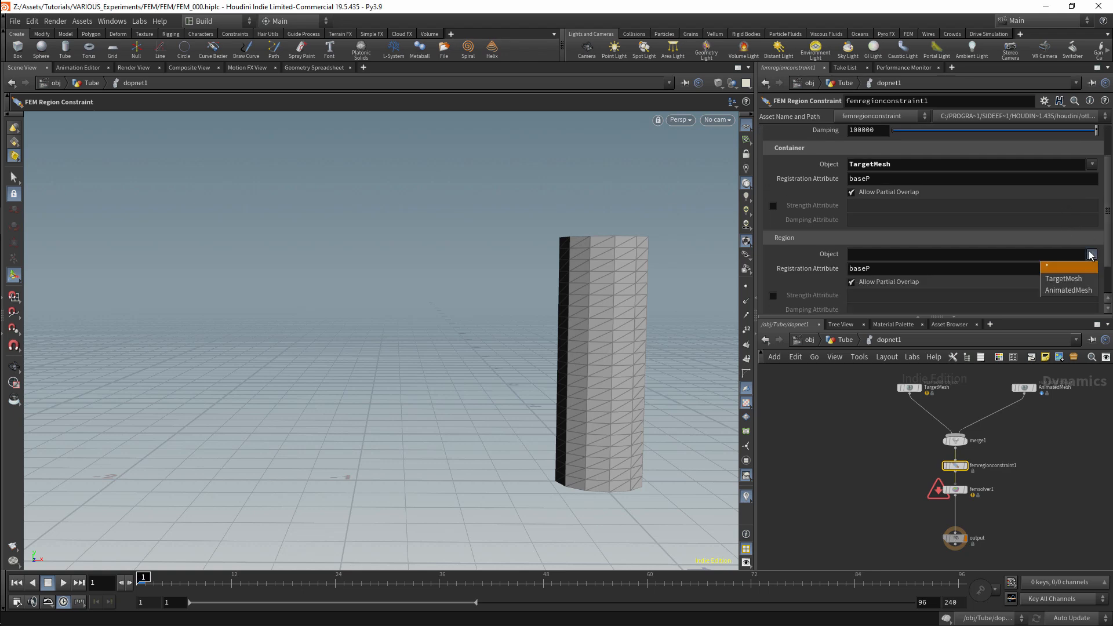
left_click(1068, 290)
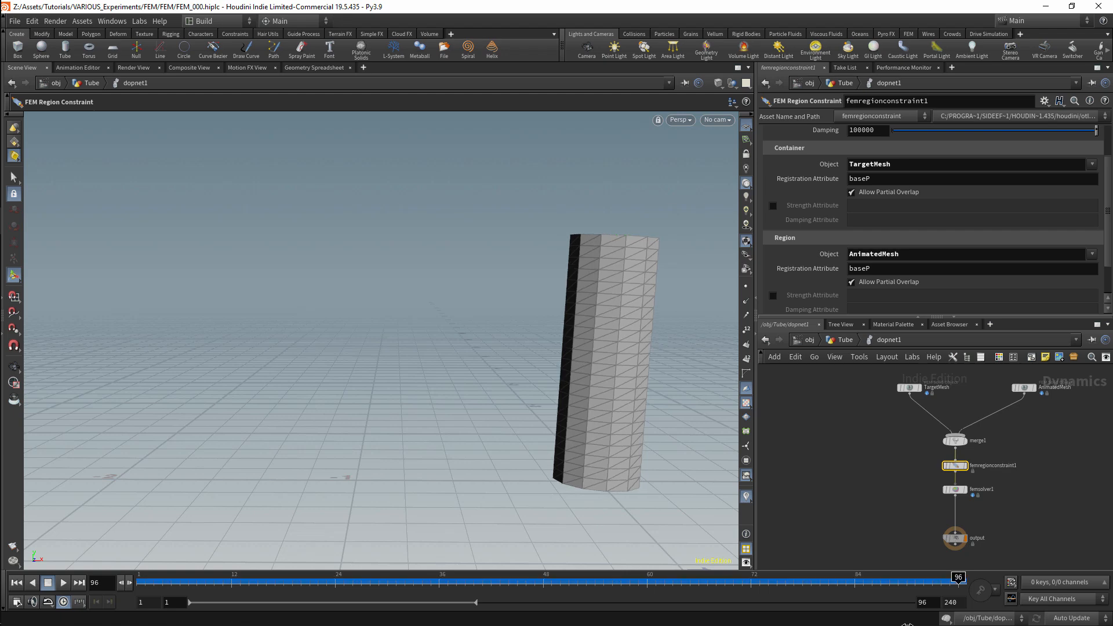
Step: Scrub the simulation, set the region constraint's strength to 1e+10, and examine the resimulated tubes at frame 29
left_click_drag(542, 583, 907, 301)
scroll(973, 198, "up", 3)
key("Return")
left_click_drag(331, 583, 378, 463)
Step: In the Tube geometry network, compare tube2 with tube1 and set tube2's radius scale to 0.174 at frame 1
middle_click_drag(1010, 369, 999, 424)
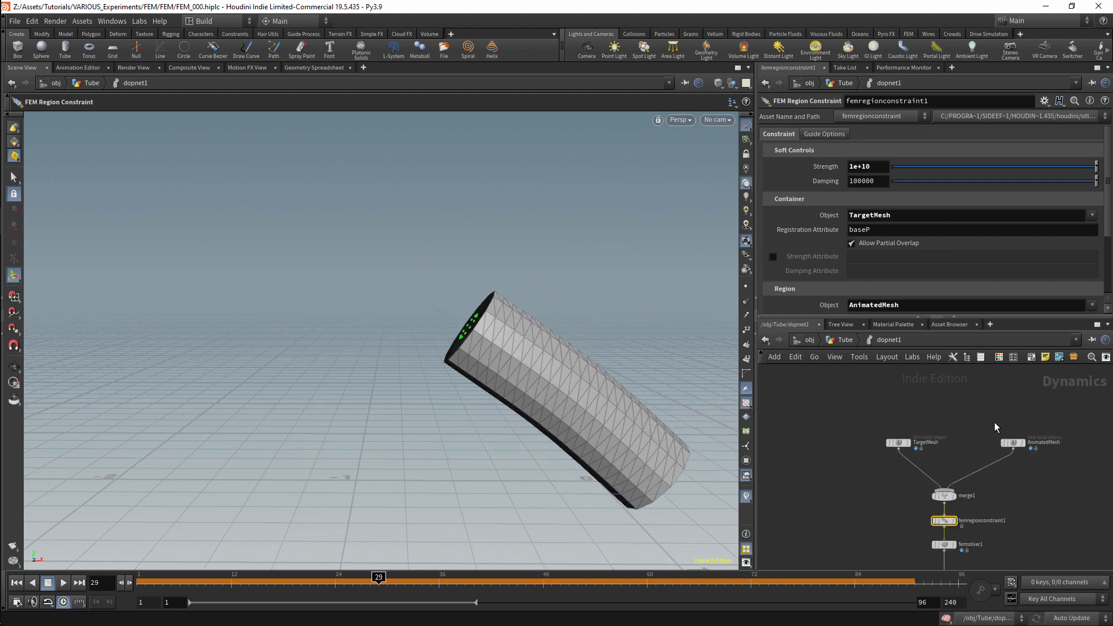
left_click(845, 341)
left_click(939, 401)
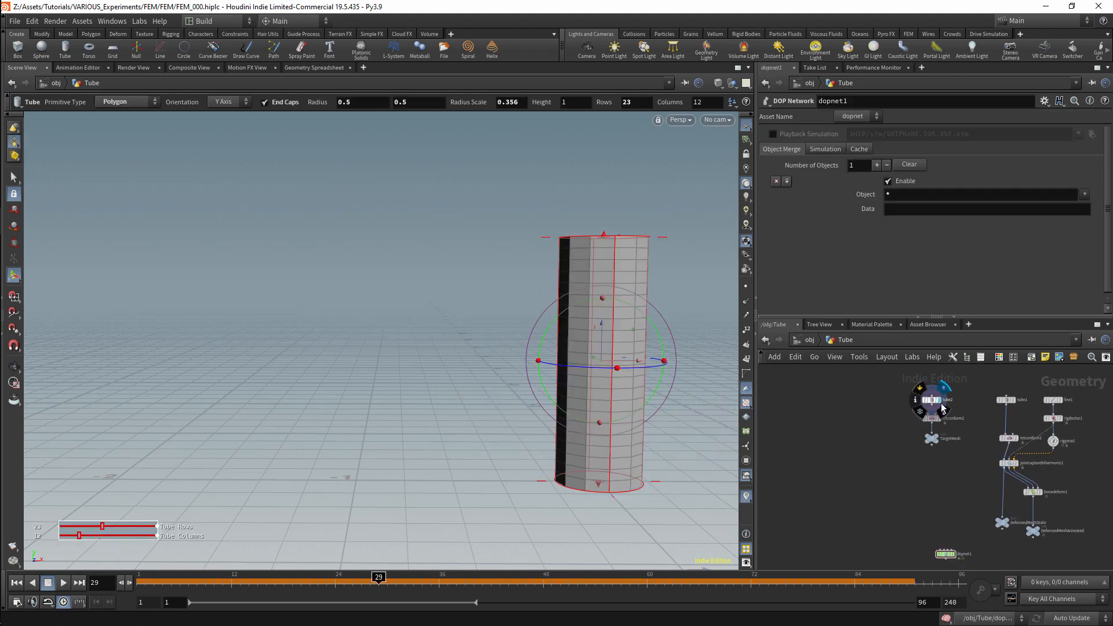
left_click(1013, 400)
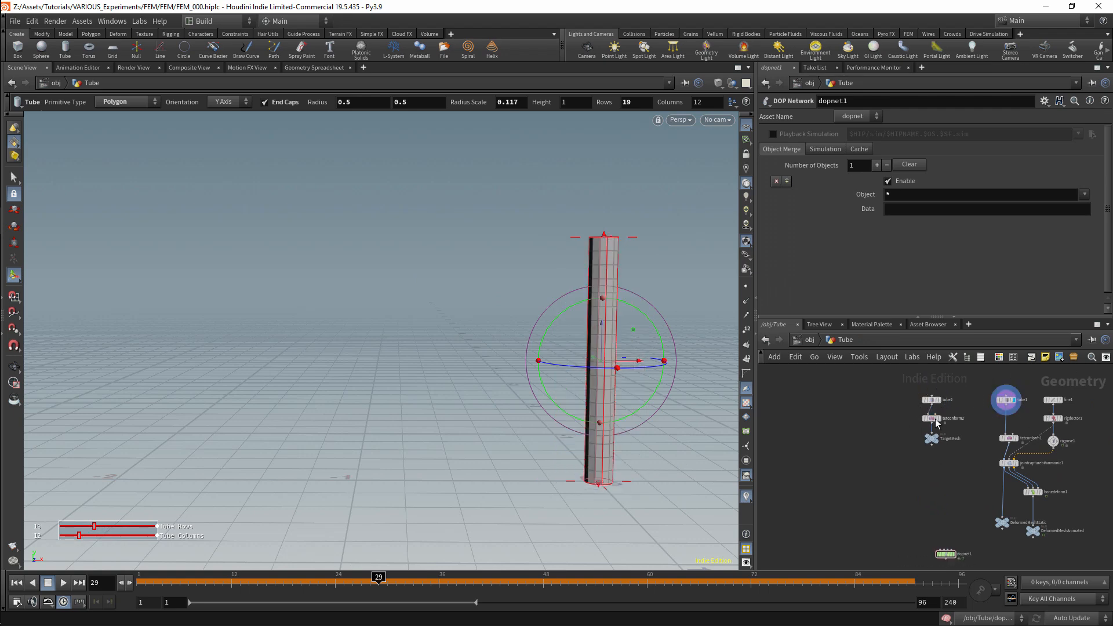
middle_click_drag(933, 529, 931, 453)
scroll(931, 462, "up", 2)
left_click(947, 484)
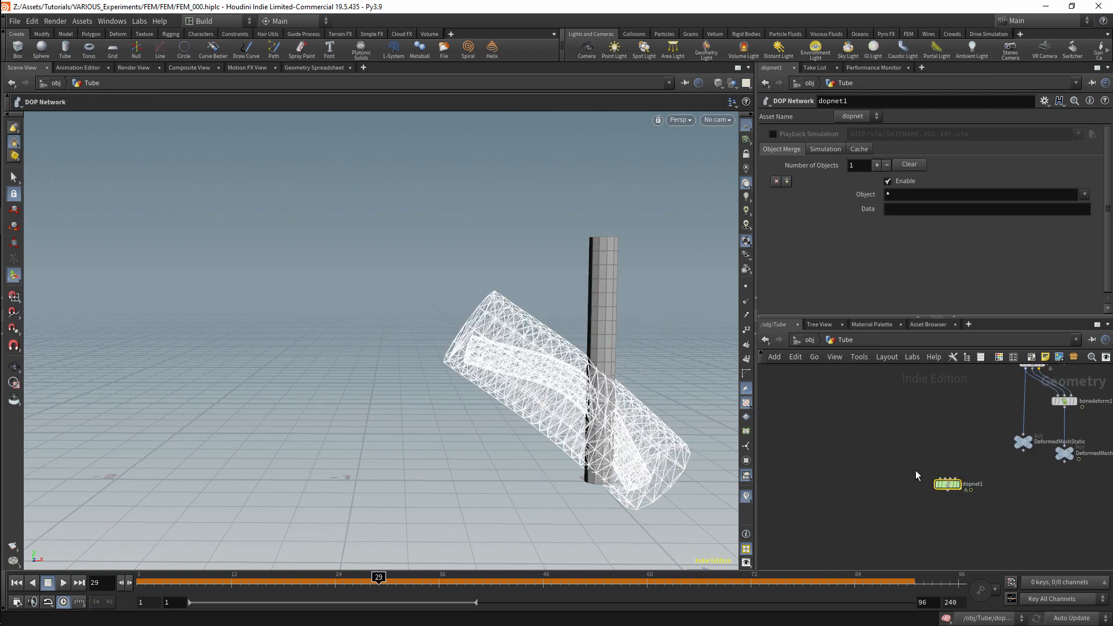
left_click_drag(418, 581, 138, 521)
middle_click_drag(934, 453, 934, 592)
left_click_drag(893, 394, 941, 432)
left_click_drag(951, 262, 928, 259)
Step: Display dopnet1, simulate it to frame 58, and reopen the network to examine the bent tube around frames 51 and 52
middle_click_drag(953, 603, 956, 476)
left_click(956, 474)
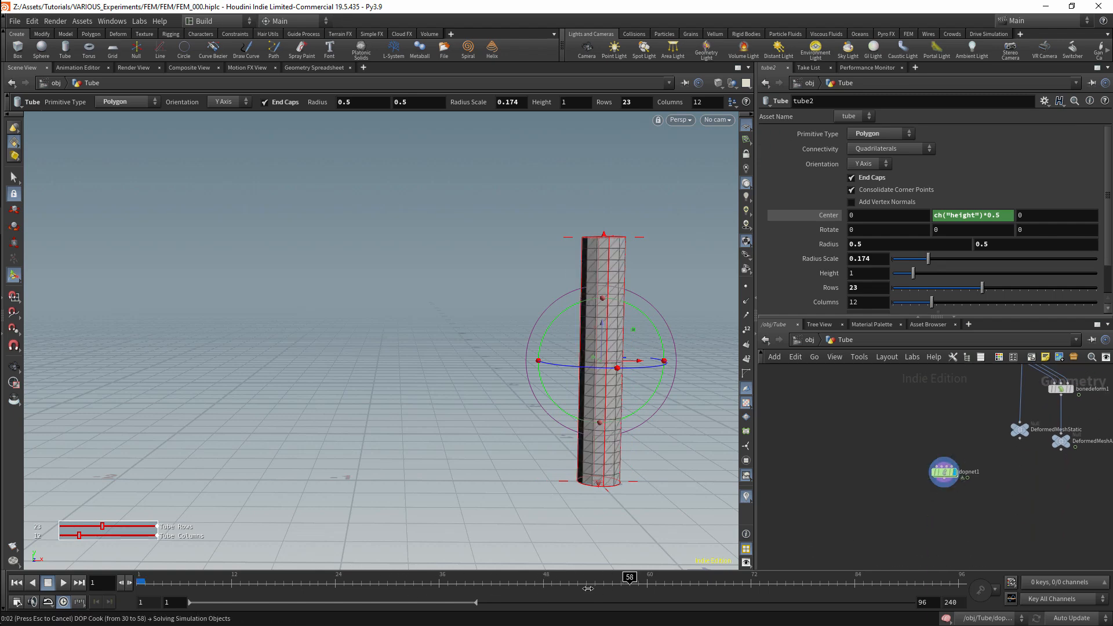
left_click_drag(628, 582, 568, 530)
middle_click_drag(993, 433, 997, 458)
scroll(997, 461, "up", 3)
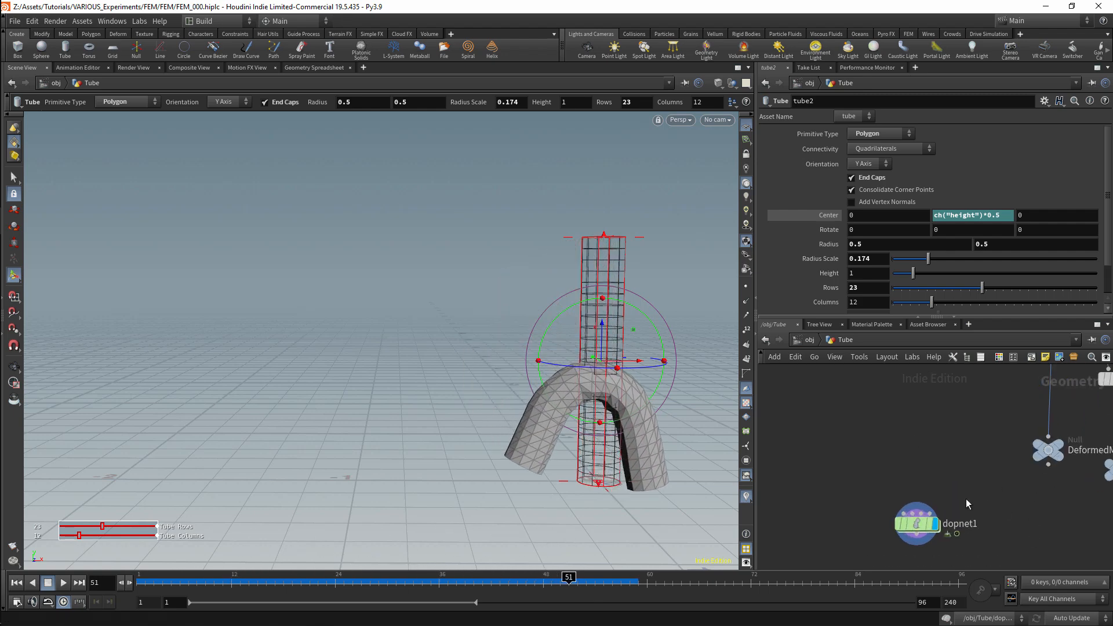
double_click(919, 523)
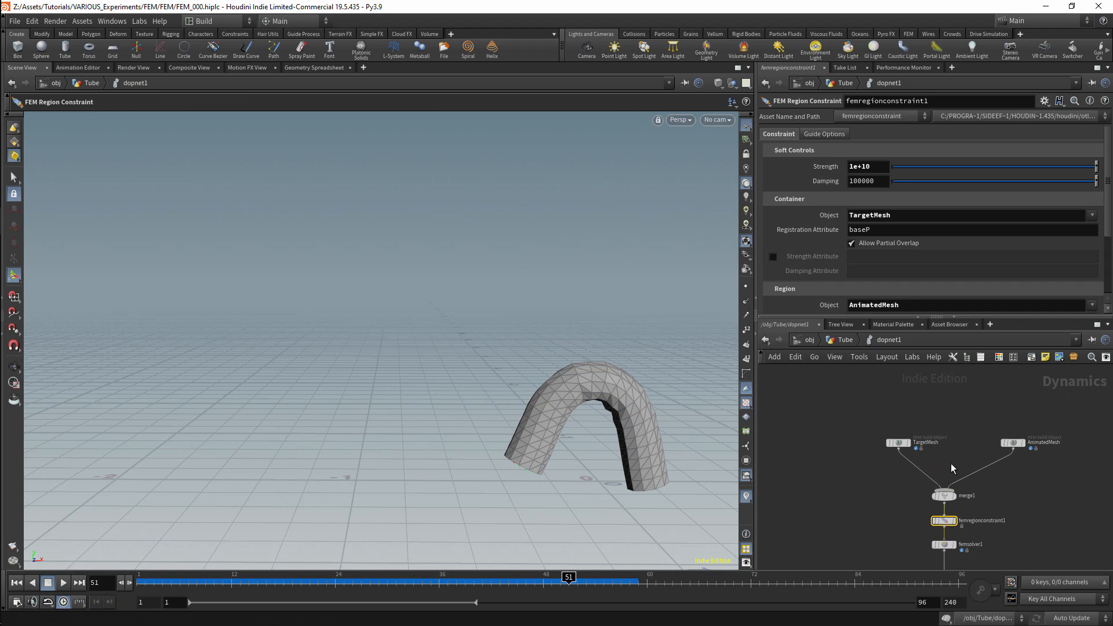
left_click_drag(560, 585, 563, 527)
Step: Set AnimatedMesh's target strength to 1e+06 and resimulate, scrubbing to frame 50 to examine the bend
left_click(1012, 443)
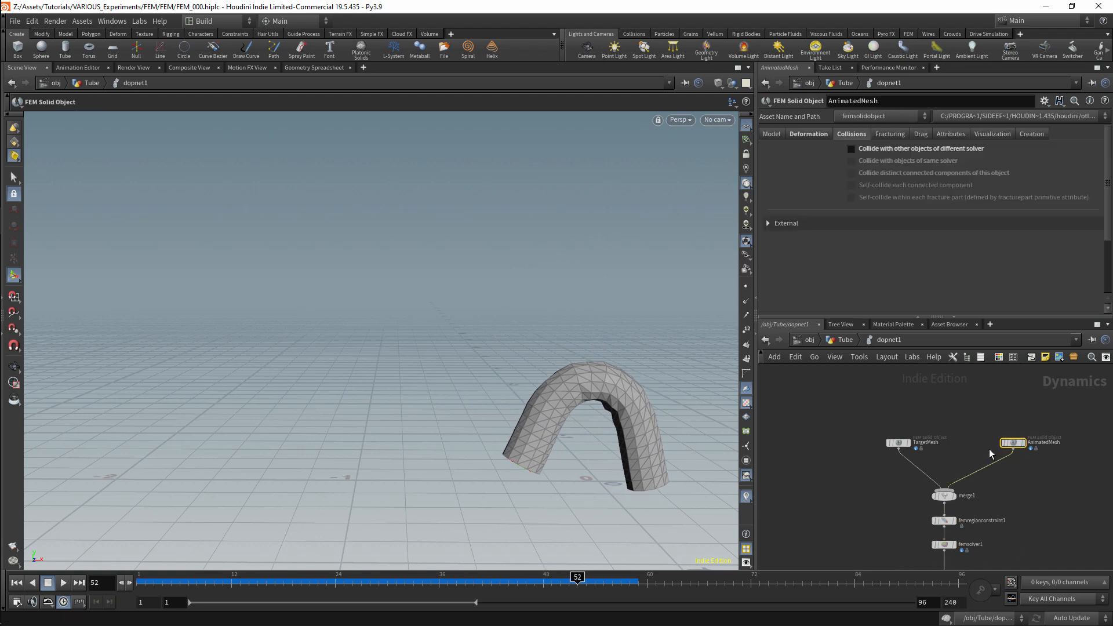
left_click(798, 135)
left_click_drag(1108, 236, 1108, 300)
left_click_drag(1042, 242, 1095, 238)
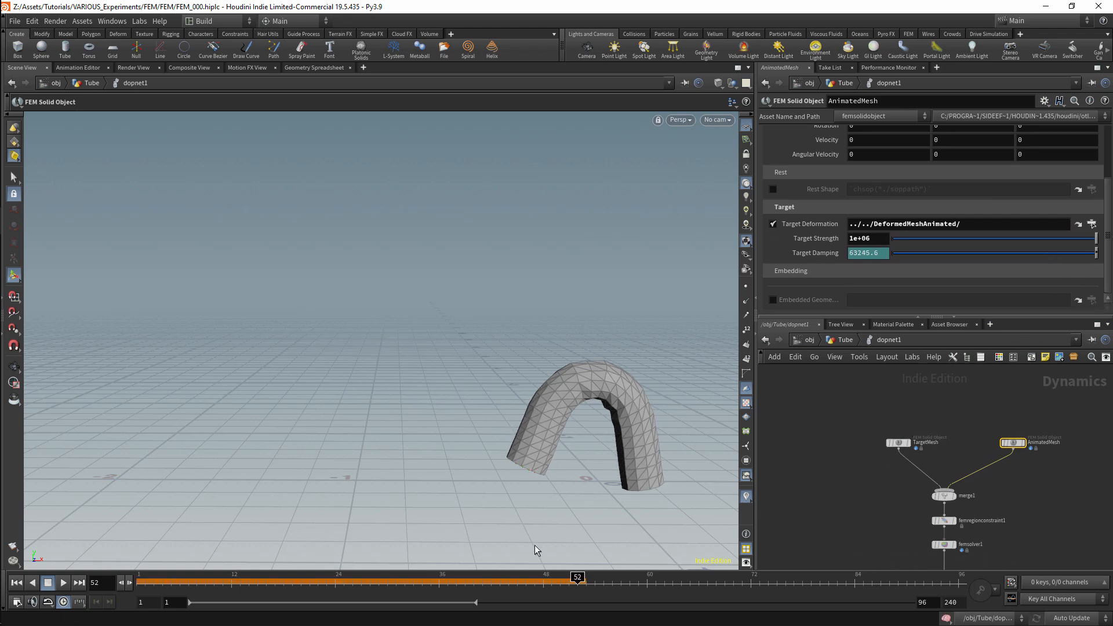
key("ctrl+Up")
left_click(569, 579)
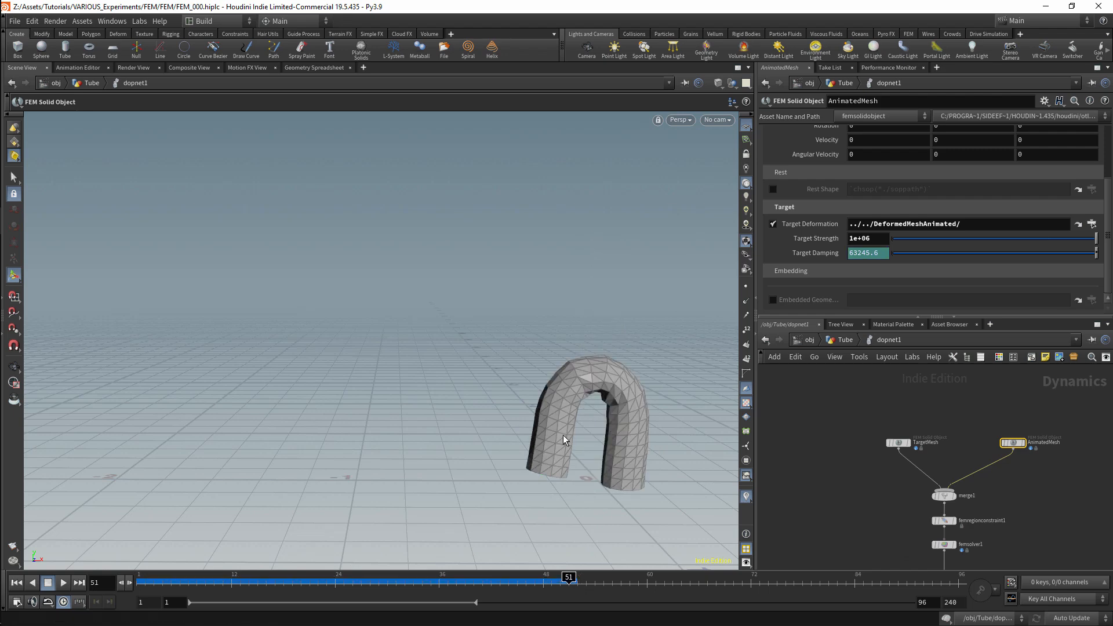
left_click_drag(447, 583, 560, 545)
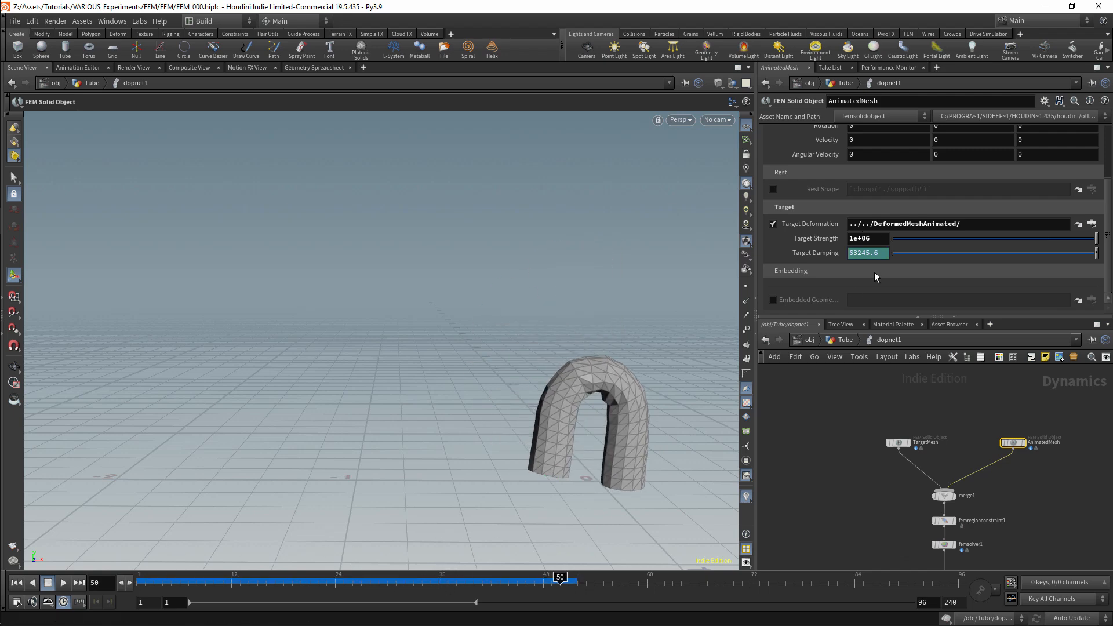
Step: Set AnimatedMesh's target strength to 1e+10 and simulate to frame 52, scrubbing back to frame 23
key("Return")
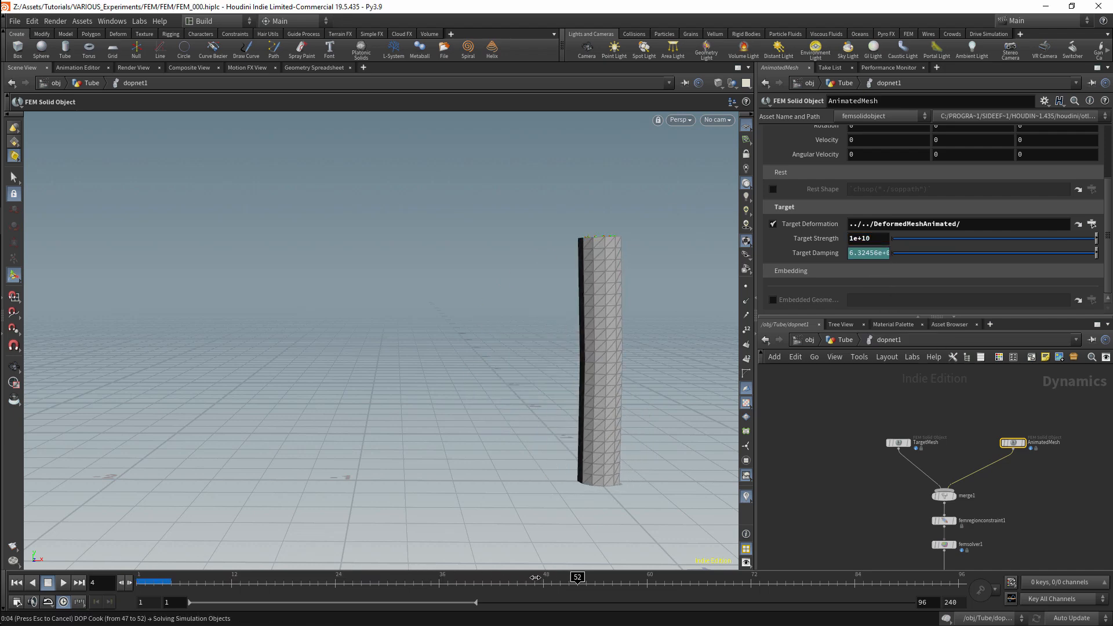
left_click_drag(529, 579, 327, 522)
Step: Try a strength of 6.5 on femregionconstraint1, simulating to frame 56 and scrubbing back to examine how TargetMesh follows
scroll(973, 550, "up", 3)
left_click(988, 493)
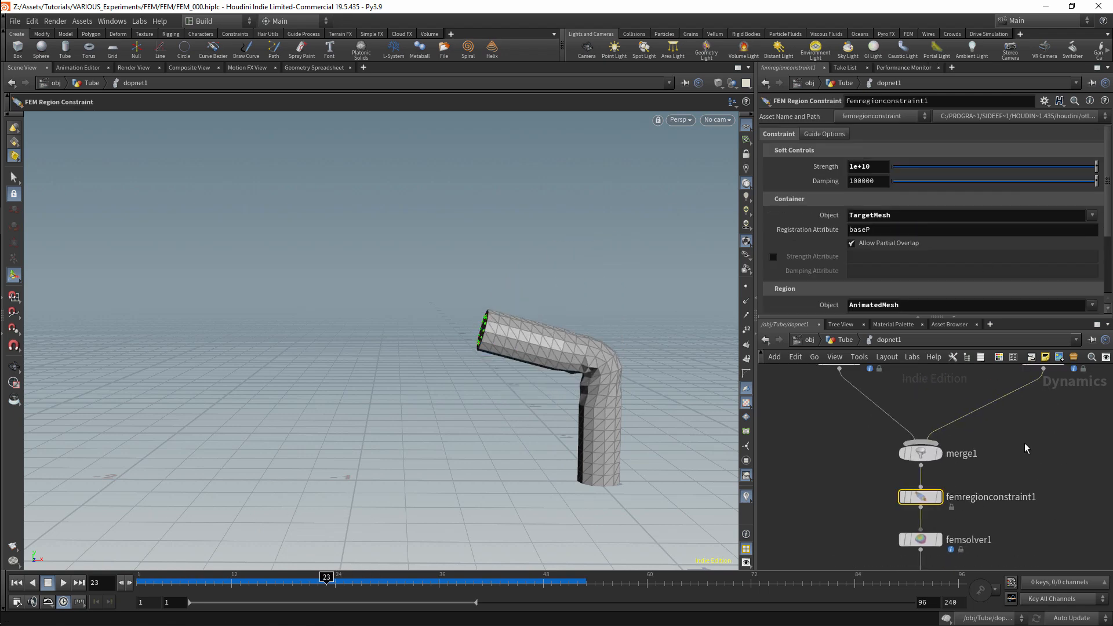
scroll(1026, 429, "down", 2)
left_click(1044, 446)
middle_click_drag(933, 493, 937, 441)
left_click(958, 501)
left_click_drag(1094, 167, 1052, 168)
left_click(550, 581)
left_click_drag(537, 580, 283, 580)
key("ctrl+Up")
left_click(610, 581)
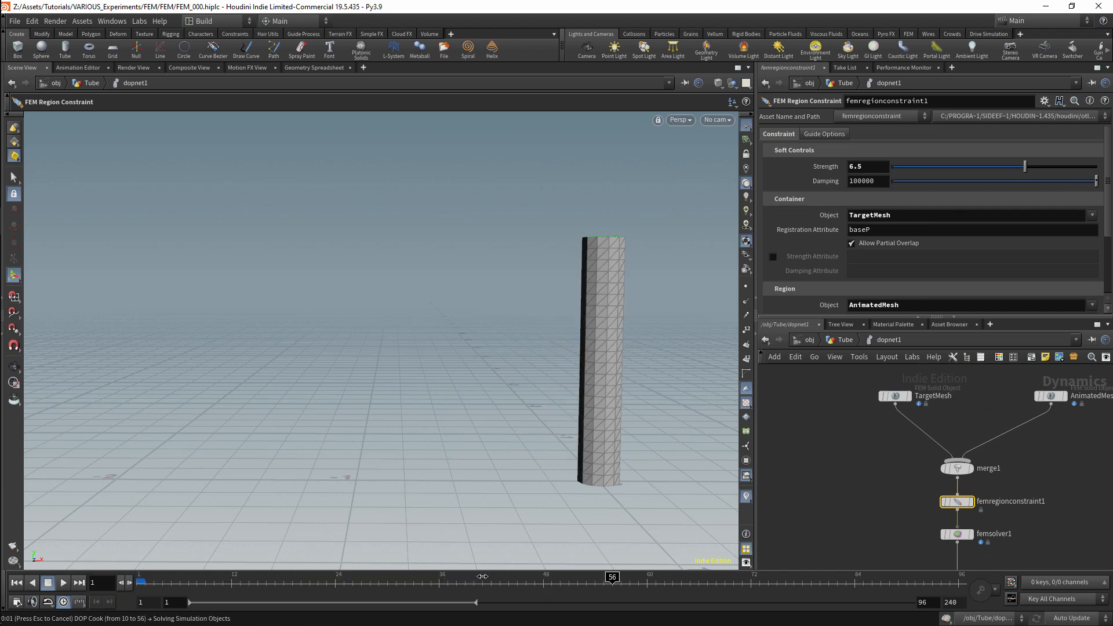
left_click_drag(462, 583, 392, 531)
Step: Try a region constraint strength of 10 and resimulate from the start to frame 36
left_click_drag(1024, 166, 1050, 168)
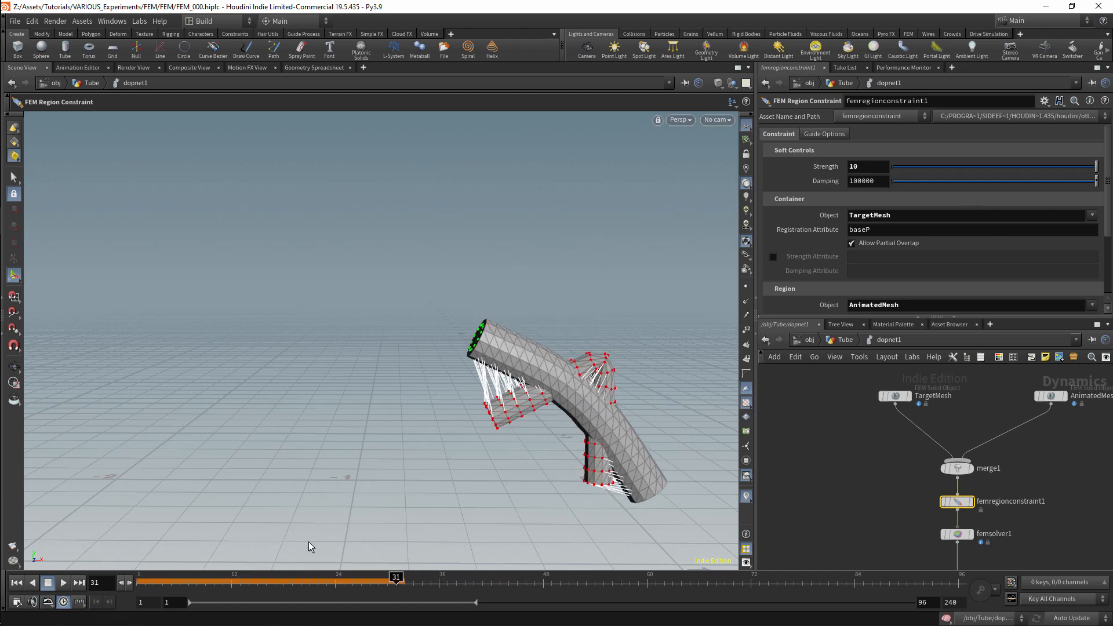
left_click_drag(194, 574, 133, 564)
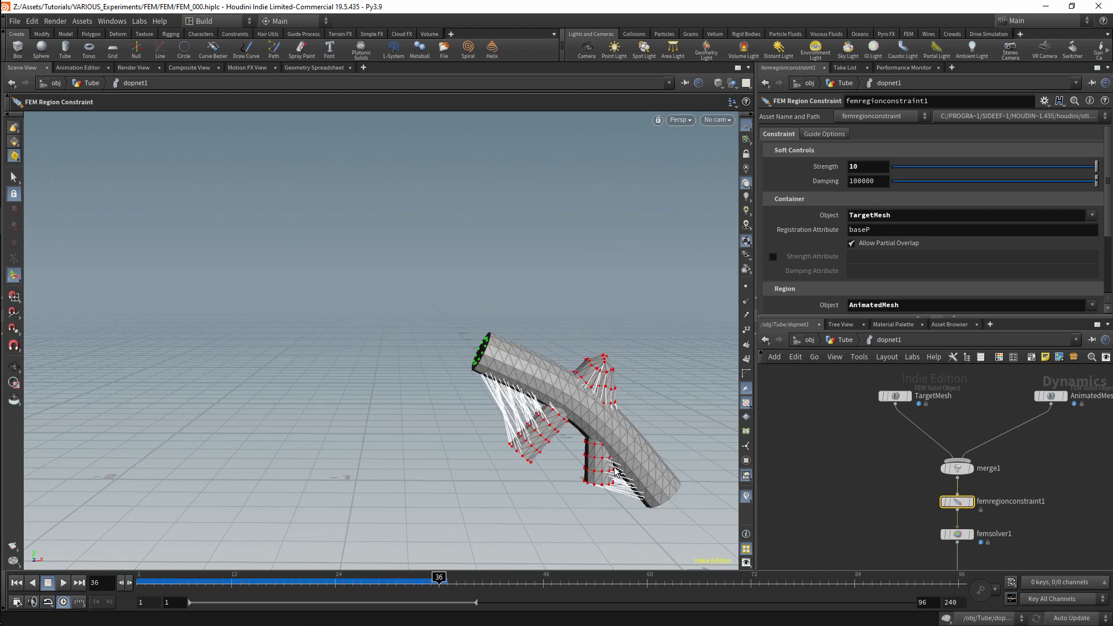
Step: Set the region constraint's strength to 10000000 and resimulate from frame 1, scrubbing to frame 30 to examine the deformation
type("00000")
key("Return")
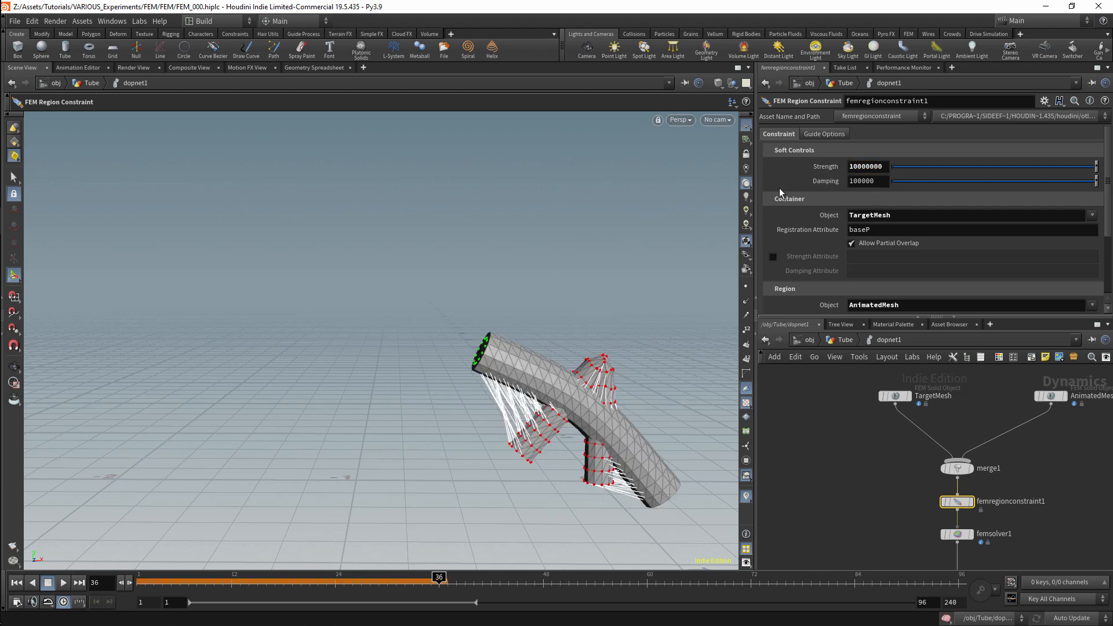
left_click_drag(360, 586, 137, 577)
left_click_drag(463, 594, 387, 511)
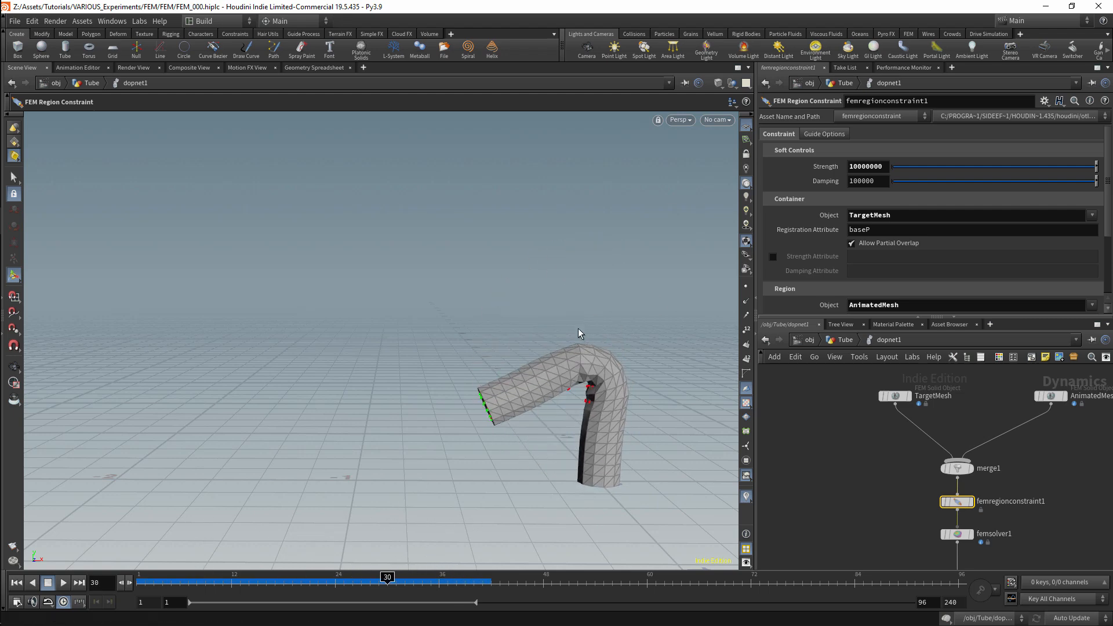
Step: Check AnimatedMesh's target settings and scrub the simulation to frame 36 to examine the inside of the tube's bend up close
left_click_drag(466, 577, 311, 513)
middle_click_drag(943, 430, 927, 474)
left_click(1036, 440)
left_click_drag(336, 578, 371, 504)
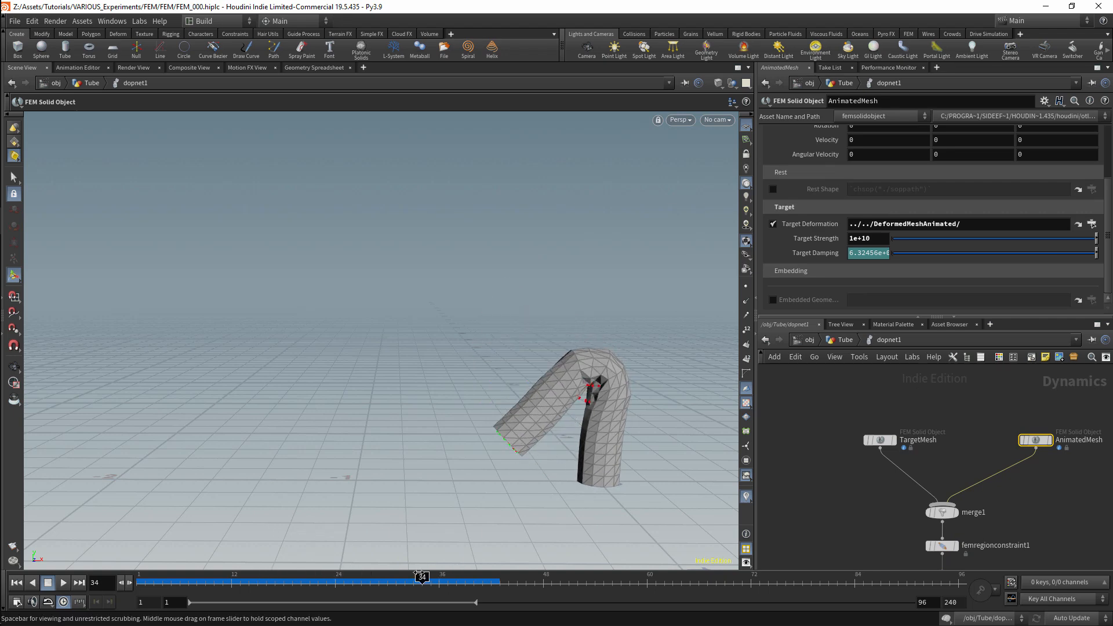
scroll(602, 380, "up", 5)
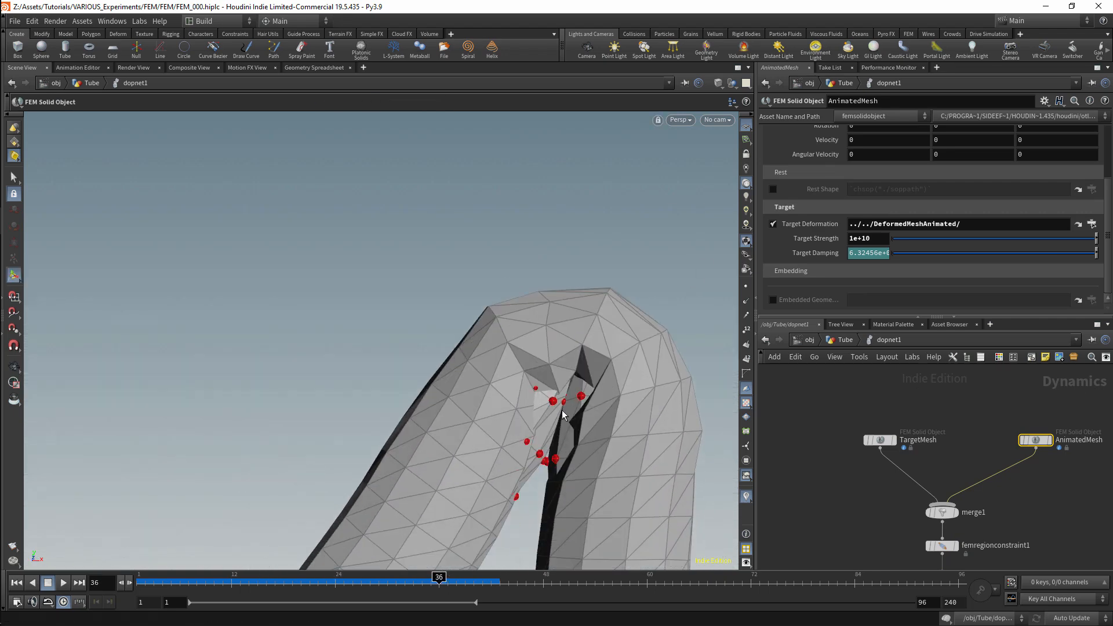
Step: Return to the Tube geometry network and compare DeformedMeshAnimated with the dopnet1 result at frame 36, ending with dopnet1 displayed
key("u")
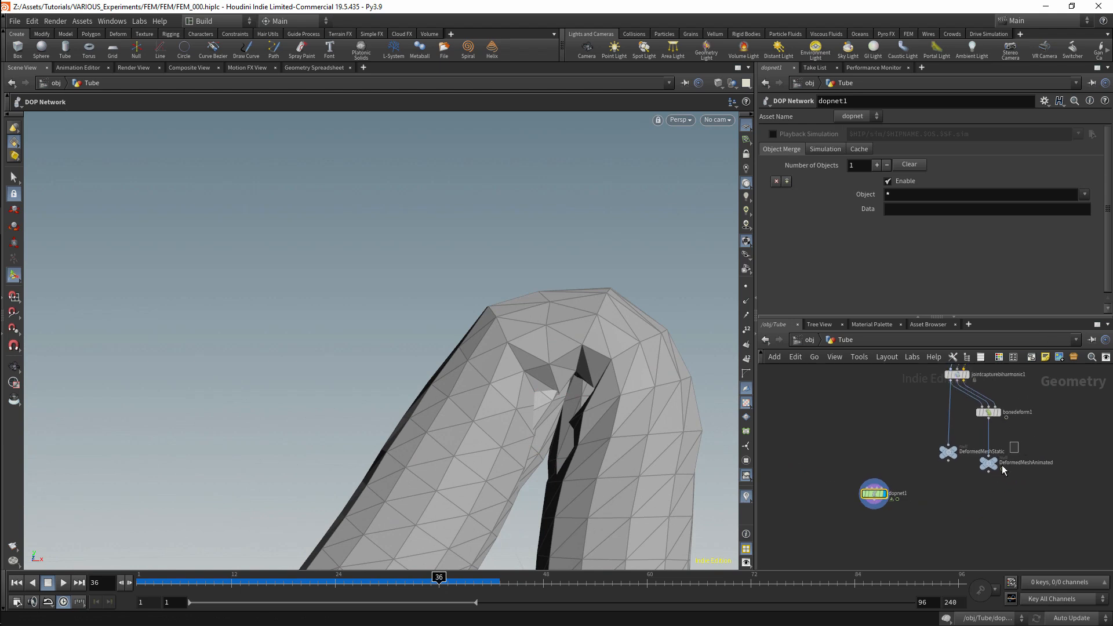
left_click(989, 463)
left_click(999, 463)
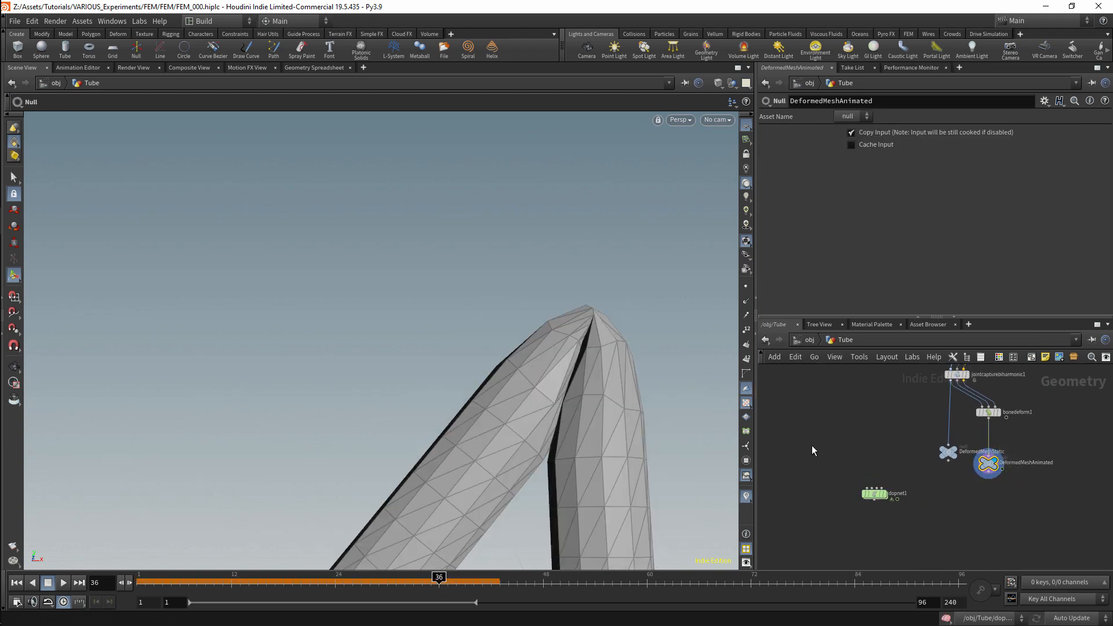
left_click(869, 493)
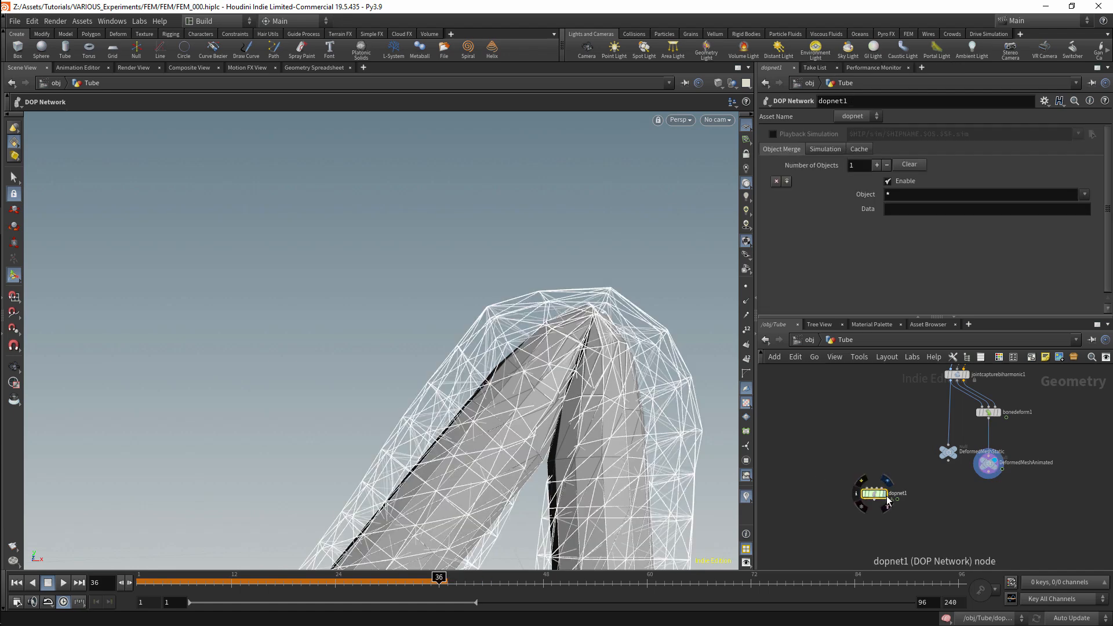
left_click(884, 493)
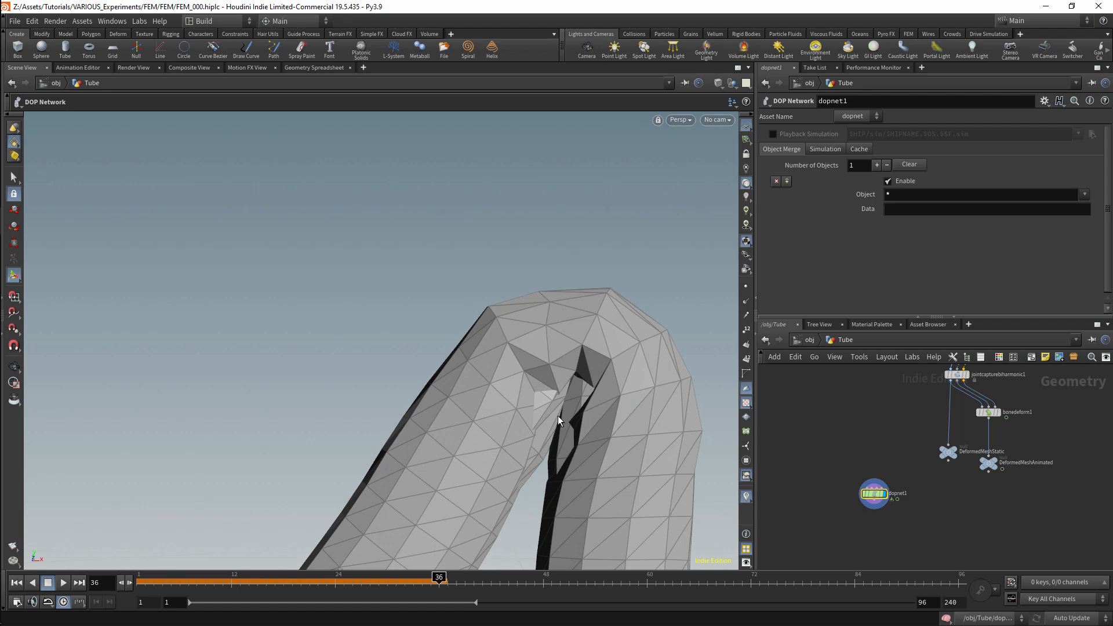
Step: Scrub the dopnet1 simulation through frames 26 and 28 to examine how the tube's surface folds at the inner bend
key("Escape")
scroll(490, 442, "down", 5)
scroll(491, 441, "up", 8)
key("Return")
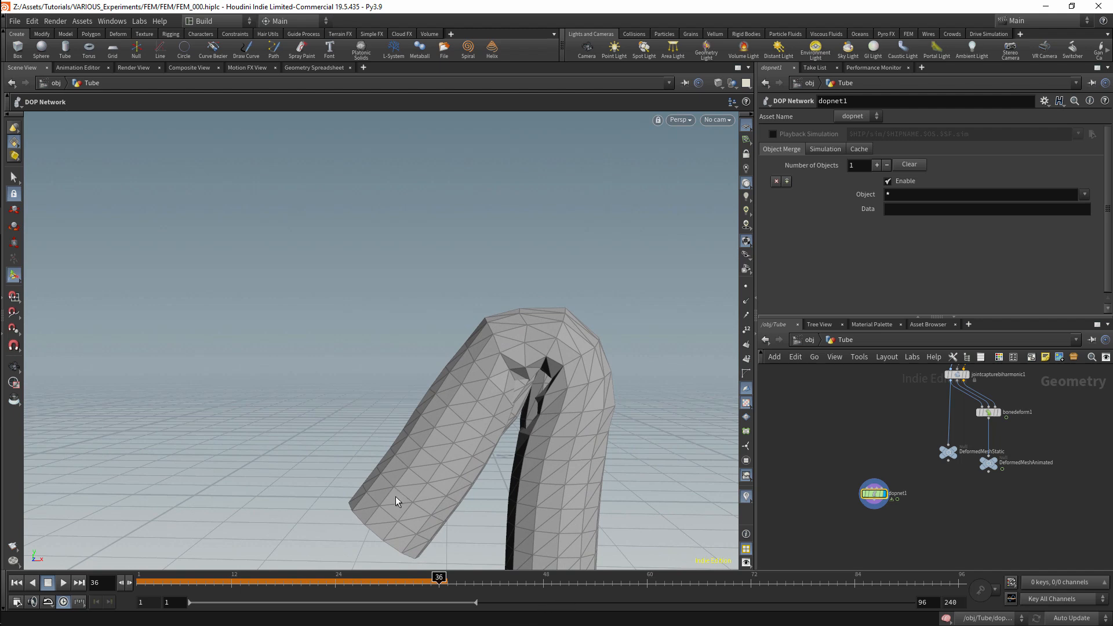
left_click_drag(308, 578, 353, 561)
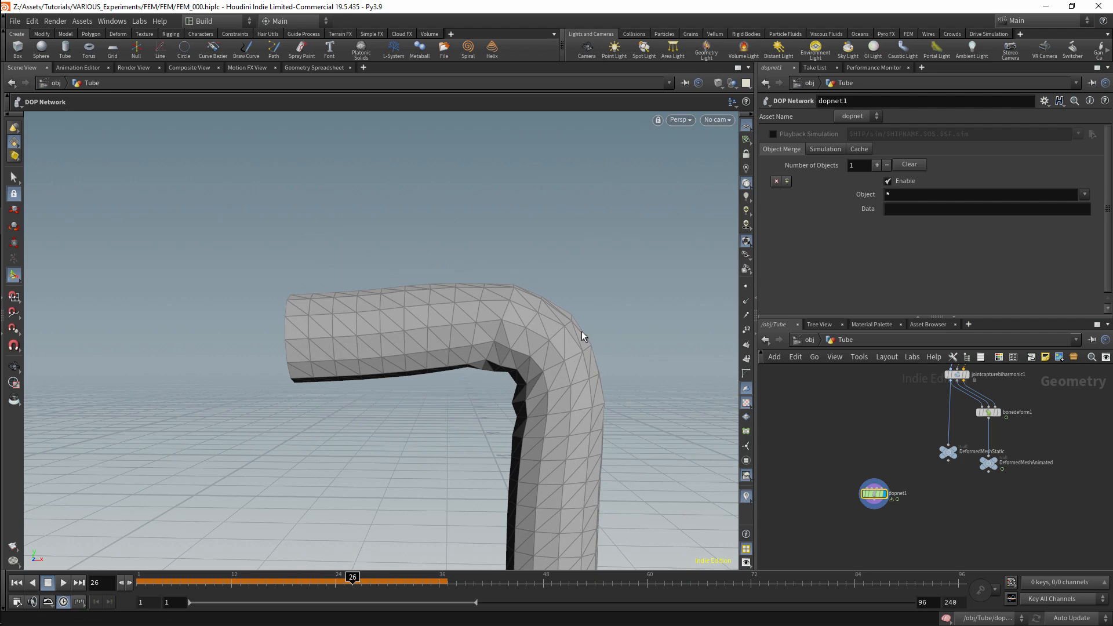
left_click_drag(422, 578, 371, 510)
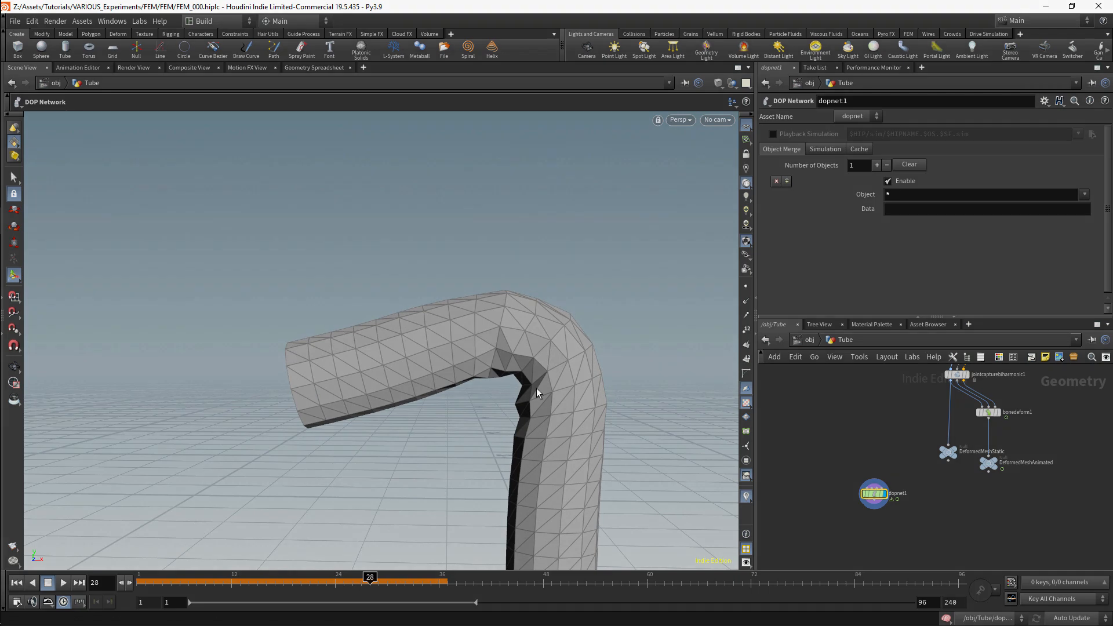